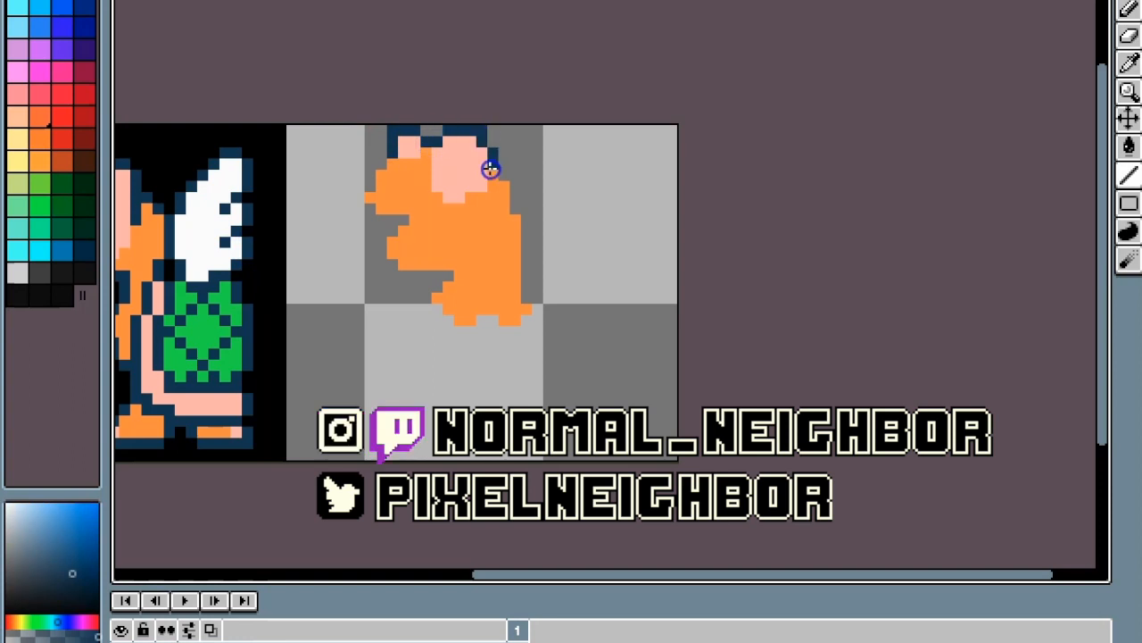
Extend the dark navy outline down behind the near eye and add its navy pupil and white highlight
drag(509, 199, 503, 148)
key(x)
scroll(508, 120, down, 2)
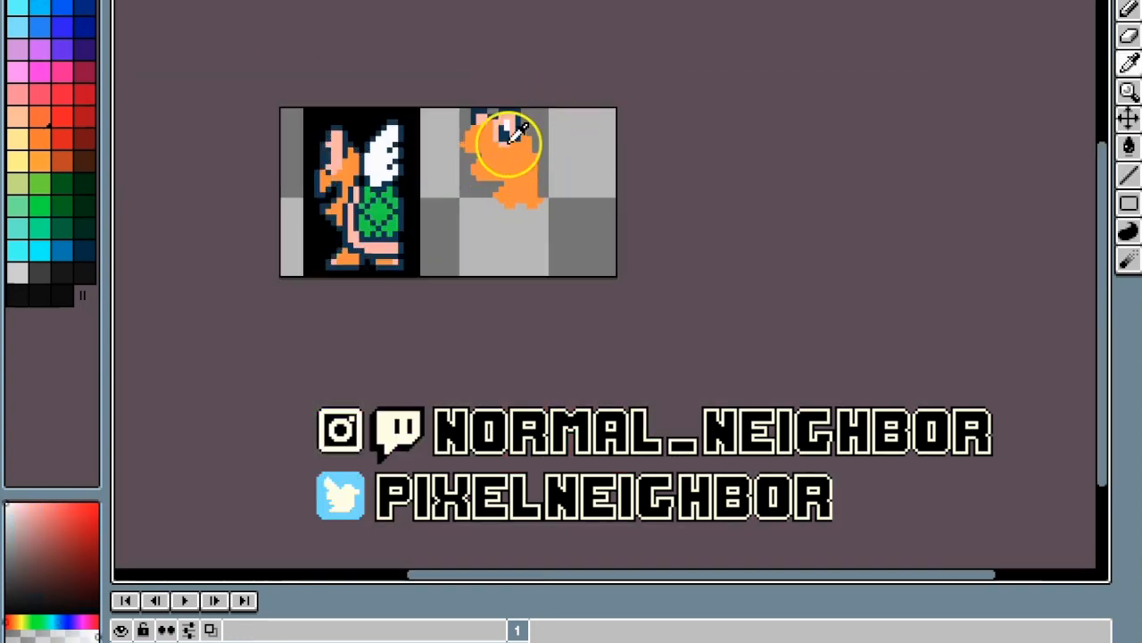
Draw the open mouth below the snout and fill it with dark navy
alt+click(509, 139)
scroll(514, 138, up, 2)
mouse_move(378, 146)
mouse_down()
mouse_move(564, 182)
mouse_move(466, 247)
mouse_up()
drag(464, 248, 423, 245)
drag(423, 227, 460, 217)
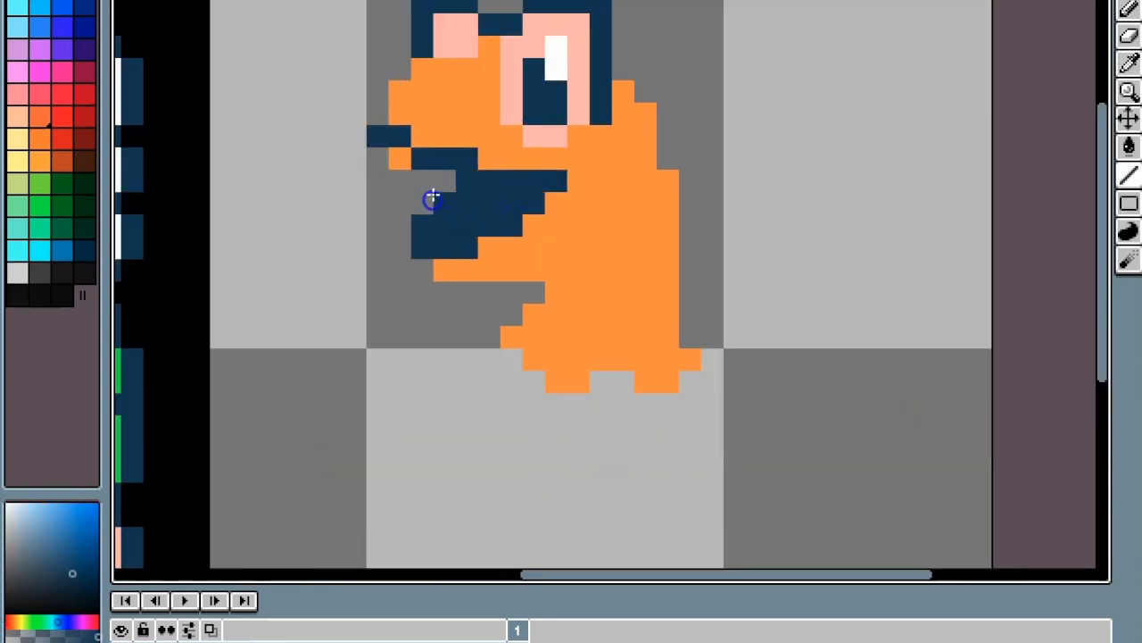
Complete the snout's dark navy outline and add dark orange shading at the nostril, mouth corner and brow
click(400, 159)
click(68, 154)
click(467, 159)
click(400, 136)
click(378, 116)
click(400, 92)
click(490, 51)
click(442, 72)
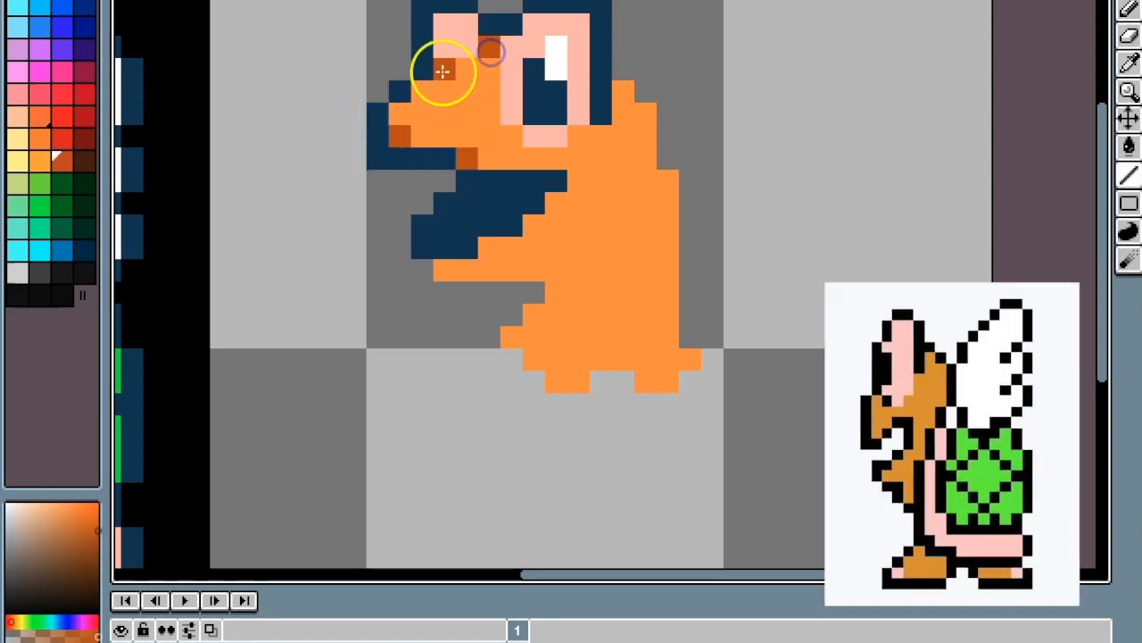
click(446, 46)
Touch up the far eye and the brow area above the snout with a color sampled from the sprite
scroll(493, 112, down, 5)
scroll(498, 107, up, 5)
alt+click(501, 108)
click(401, 86)
scroll(446, 132, down, 6)
scroll(458, 158, up, 3)
Draw a green shell with a pink rim behind the body and refill the shell with a brighter green
alt+click(455, 174)
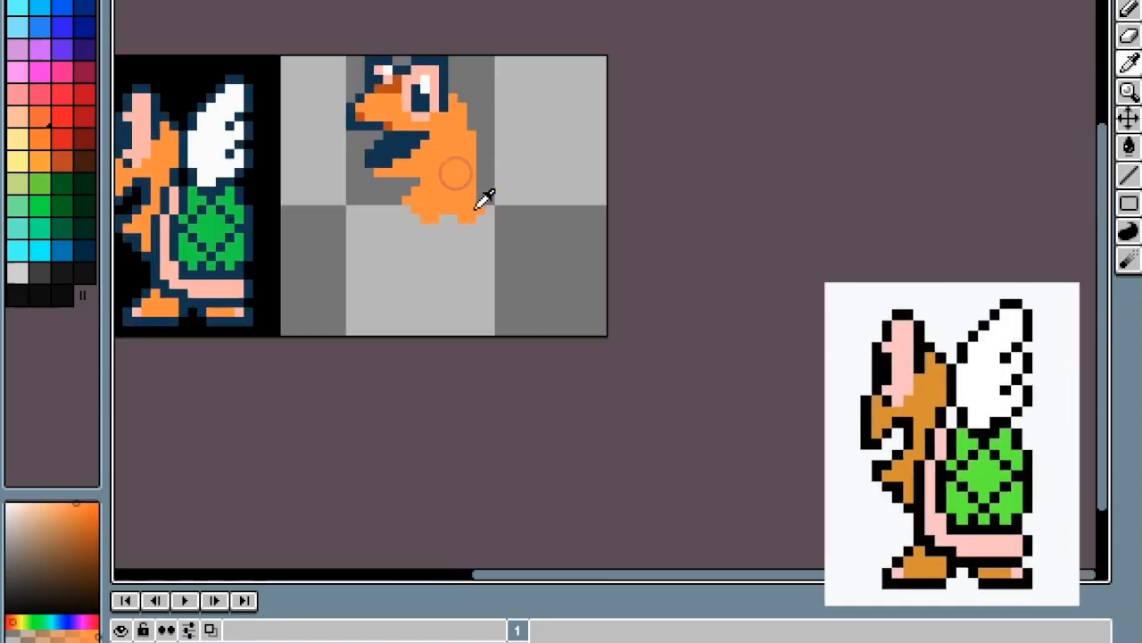
alt+click(239, 238)
scroll(470, 198, up, 1)
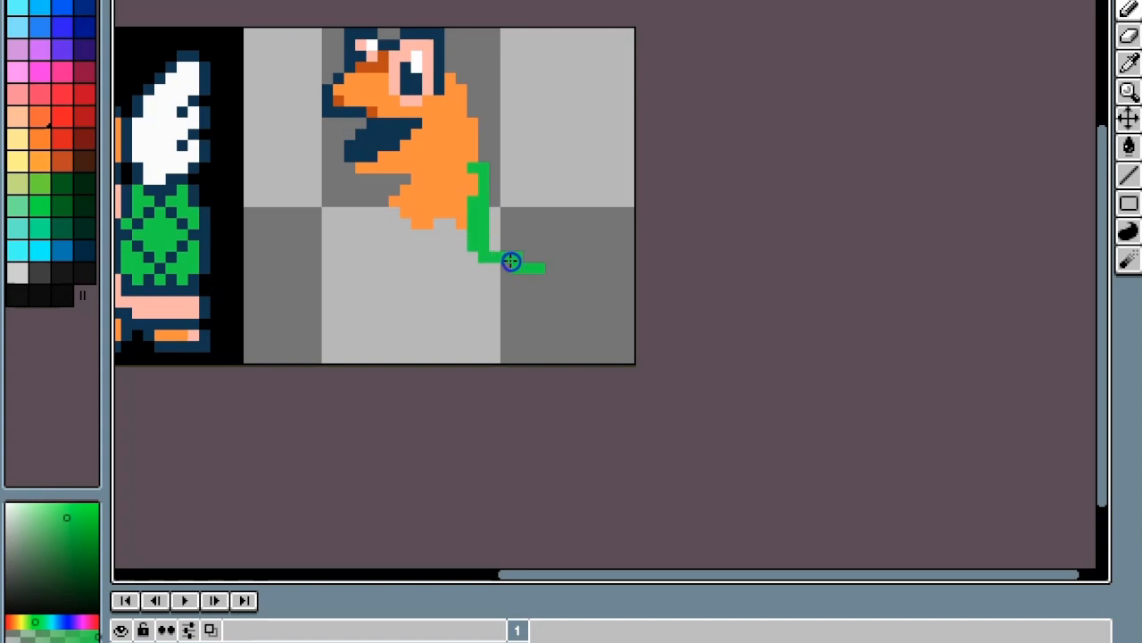
drag(587, 187, 506, 214)
alt+click(455, 223)
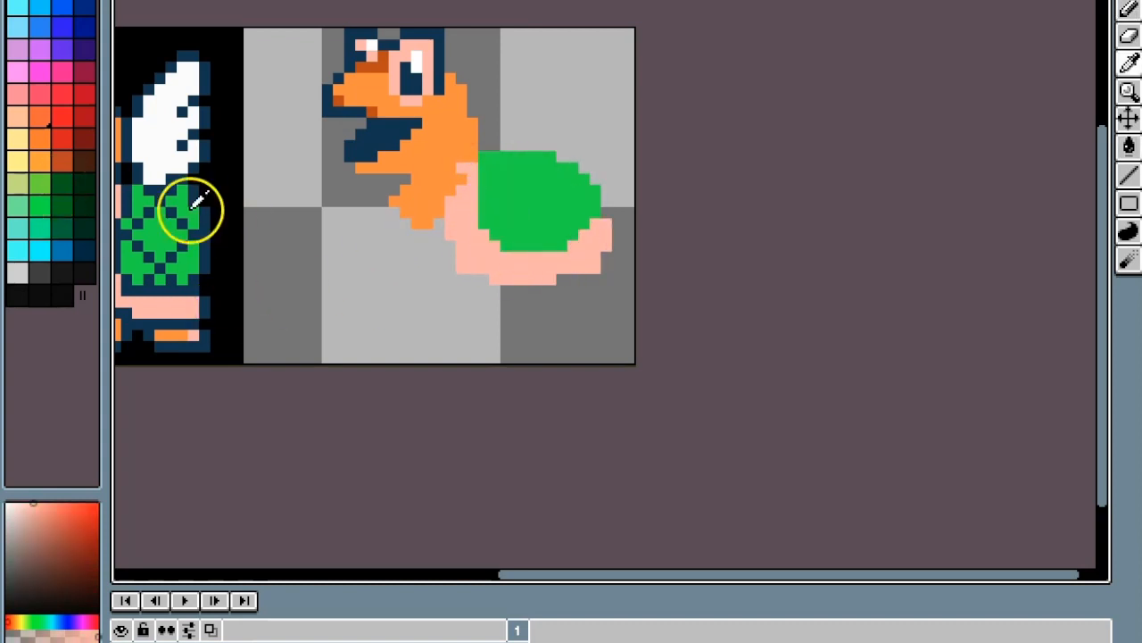
click(47, 212)
click(535, 211)
Fill the head's outlines and the near eye's pupil with the darker navy from the palette
alt+click(438, 47)
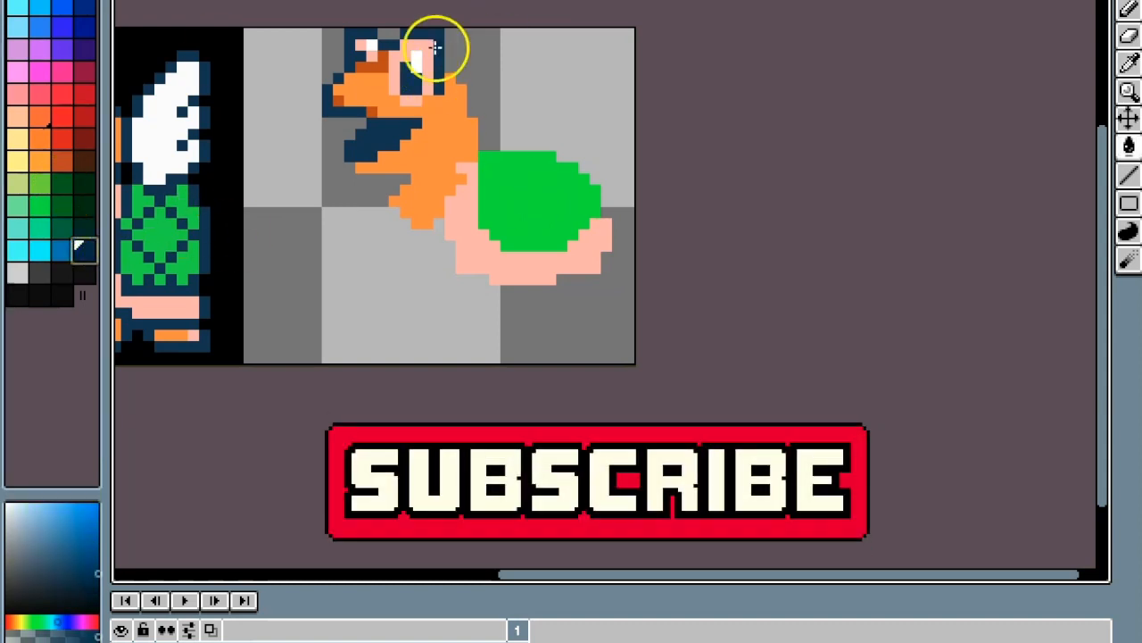
click(387, 56)
click(416, 71)
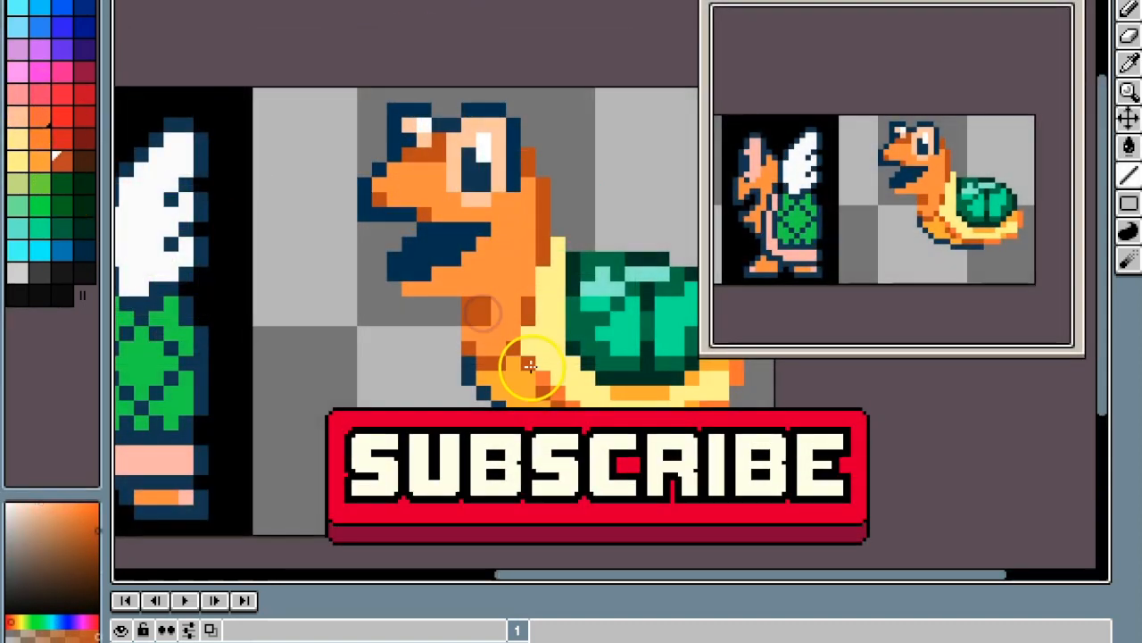
Draw the front edge of the far front leg in dark brown below the neck
scroll(482, 259, up, 3)
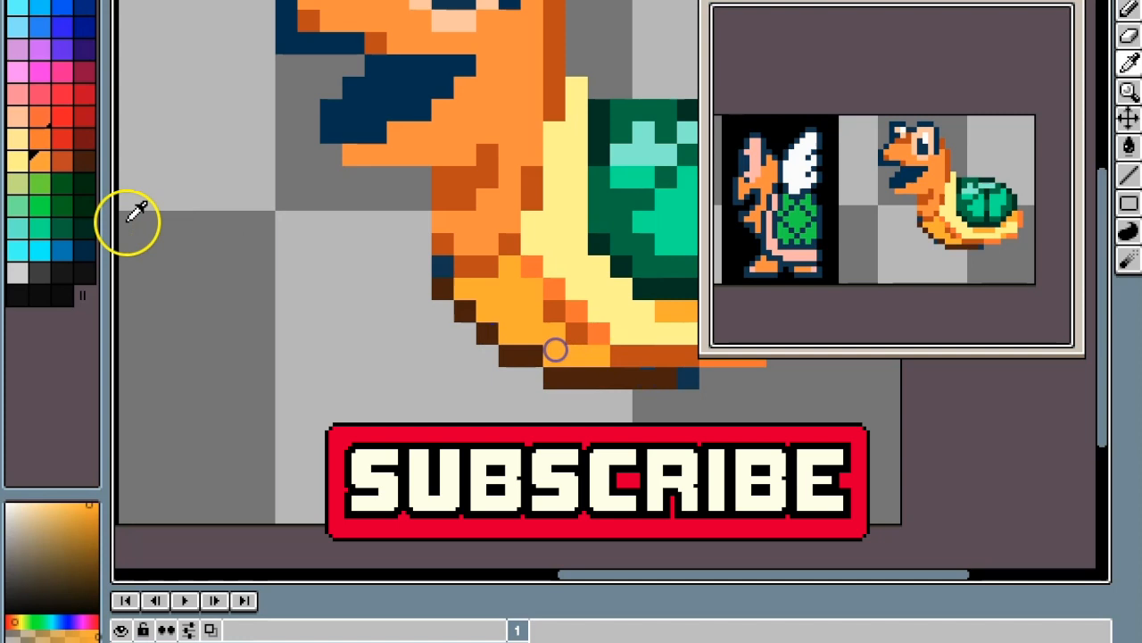
alt+click(493, 338)
drag(404, 312, 387, 375)
scroll(414, 312, down, 3)
scroll(447, 324, up, 2)
scroll(448, 327, down, 2)
scroll(545, 312, up, 3)
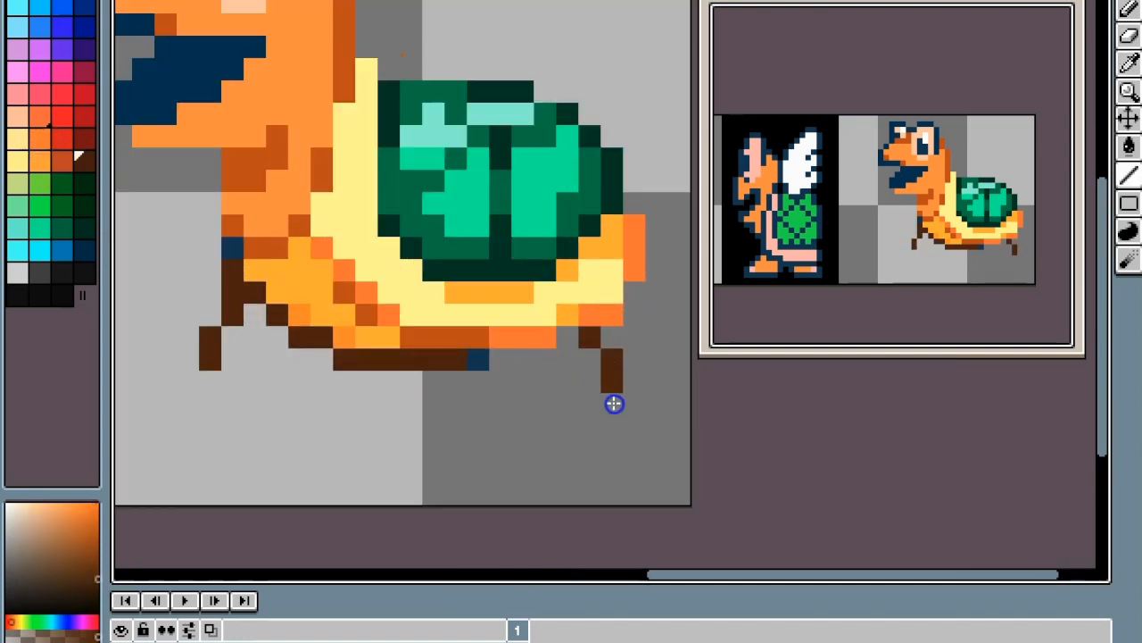
Outline the near front and rear legs in dark brown and fill the shadow under the belly
mouse_move(531, 416)
mouse_down()
mouse_move(633, 426)
mouse_move(635, 398)
mouse_up()
drag(418, 381, 477, 404)
drag(330, 404, 473, 385)
mouse_move(446, 314)
mouse_down()
mouse_move(418, 385)
mouse_move(515, 454)
mouse_move(439, 426)
mouse_up()
Fill the near front and rear legs with orange and shade the rear thigh with dark orange
alt+click(453, 294)
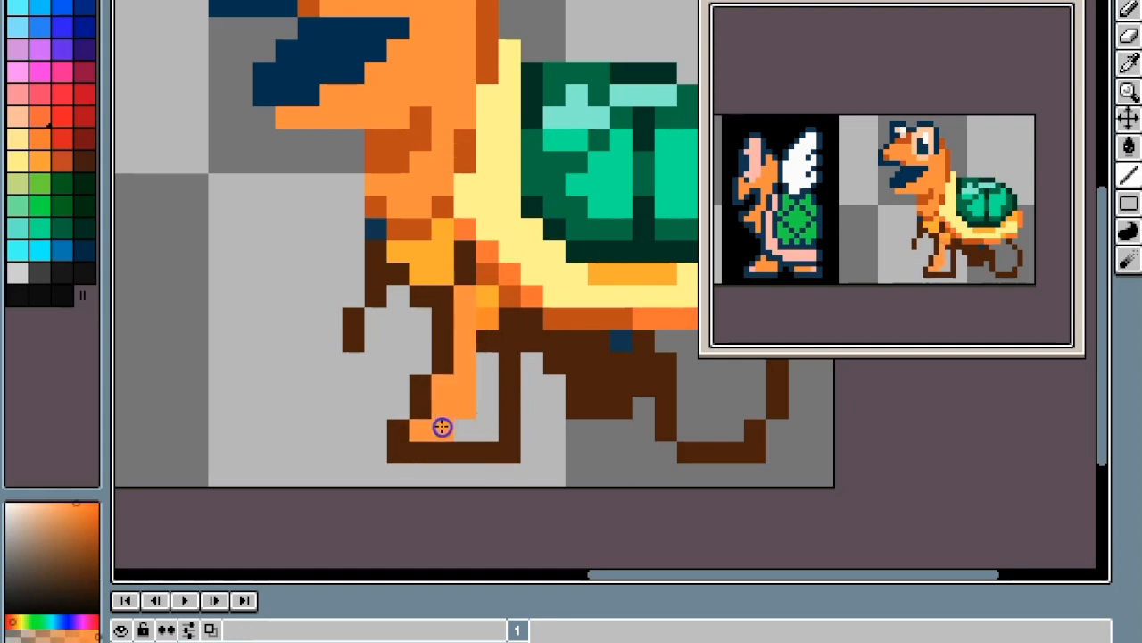
drag(438, 426, 419, 348)
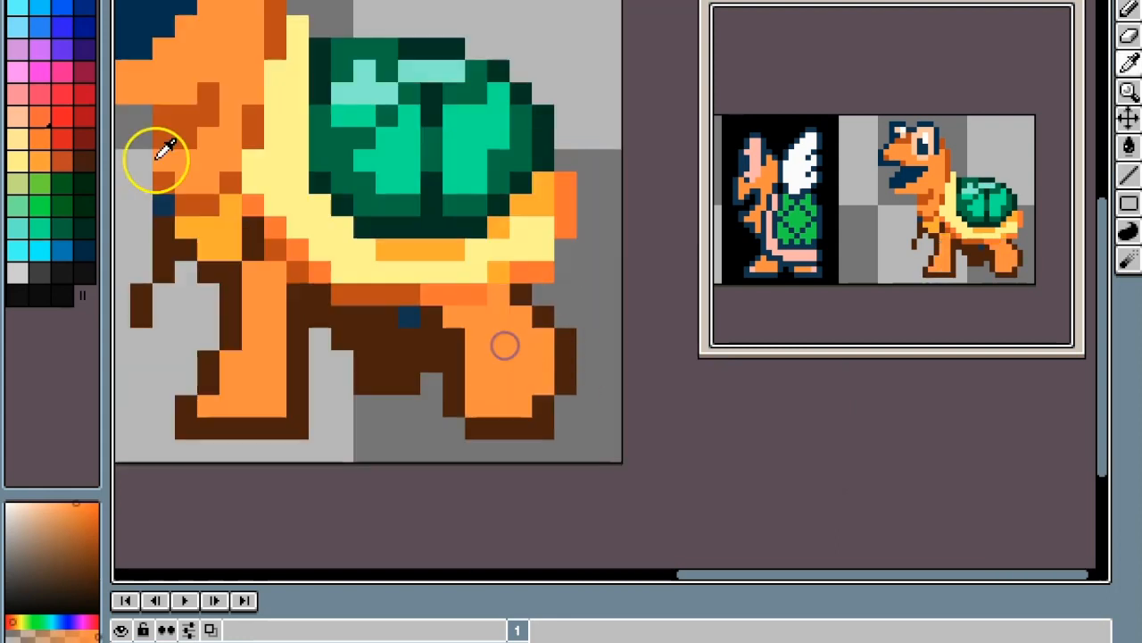
alt+click(156, 159)
drag(509, 315, 497, 334)
Fill the far front leg with dark brown
scroll(491, 341, down, 2)
scroll(384, 330, up, 3)
alt+click(343, 334)
drag(312, 365, 342, 377)
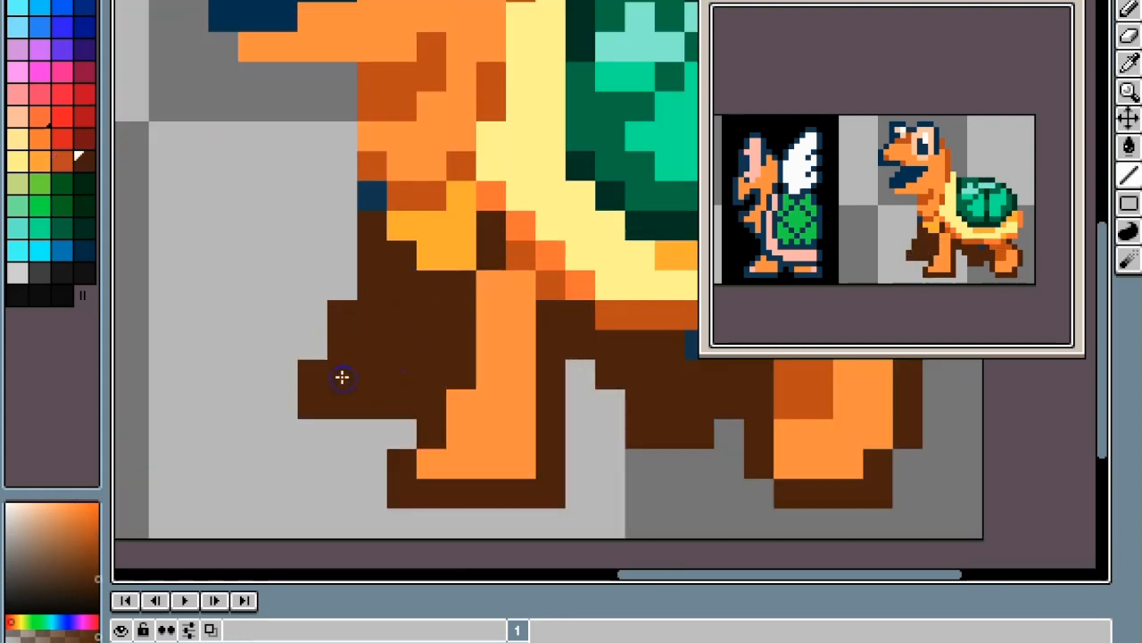
Add pale yellow toes to the two near feet and an orange toe to the far front foot
scroll(342, 377, down, 3)
scroll(339, 402, up, 2)
scroll(448, 377, up, 1)
scroll(456, 388, down, 2)
alt+click(478, 352)
drag(393, 447, 415, 448)
drag(659, 447, 683, 447)
drag(302, 400, 320, 397)
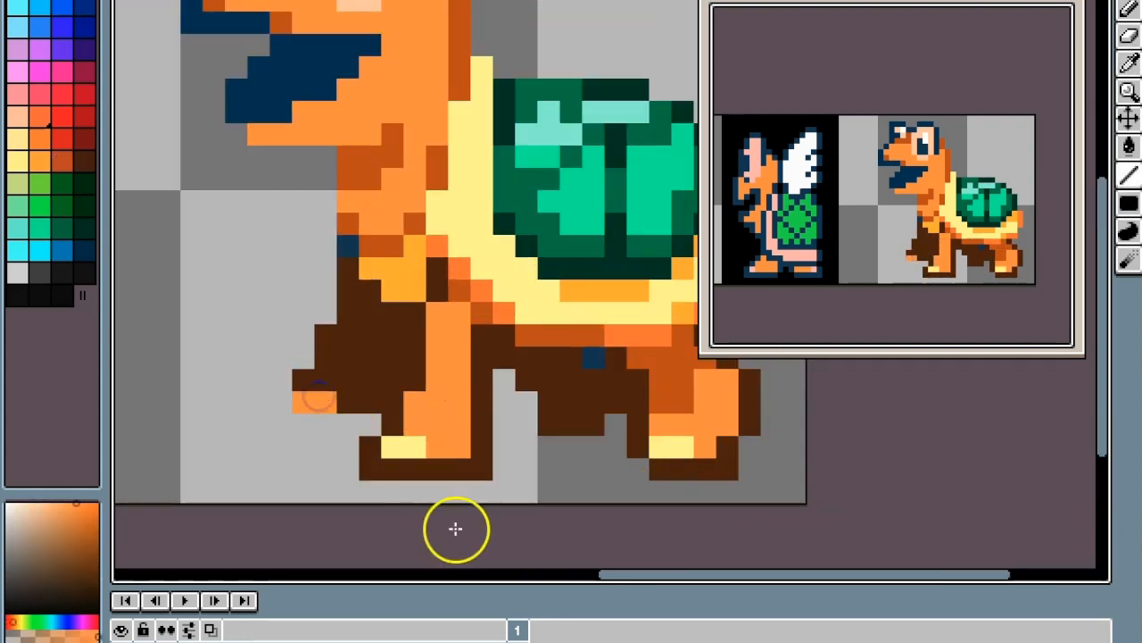
Outline the rear end of the shell rim in dark green and darken the pixels beneath it with dark brown
click(68, 167)
scroll(446, 388, down, 3)
alt+click(573, 305)
scroll(603, 313, up, 2)
mouse_move(543, 322)
mouse_down()
mouse_move(544, 453)
mouse_move(509, 500)
mouse_up()
click(84, 163)
drag(548, 395, 489, 424)
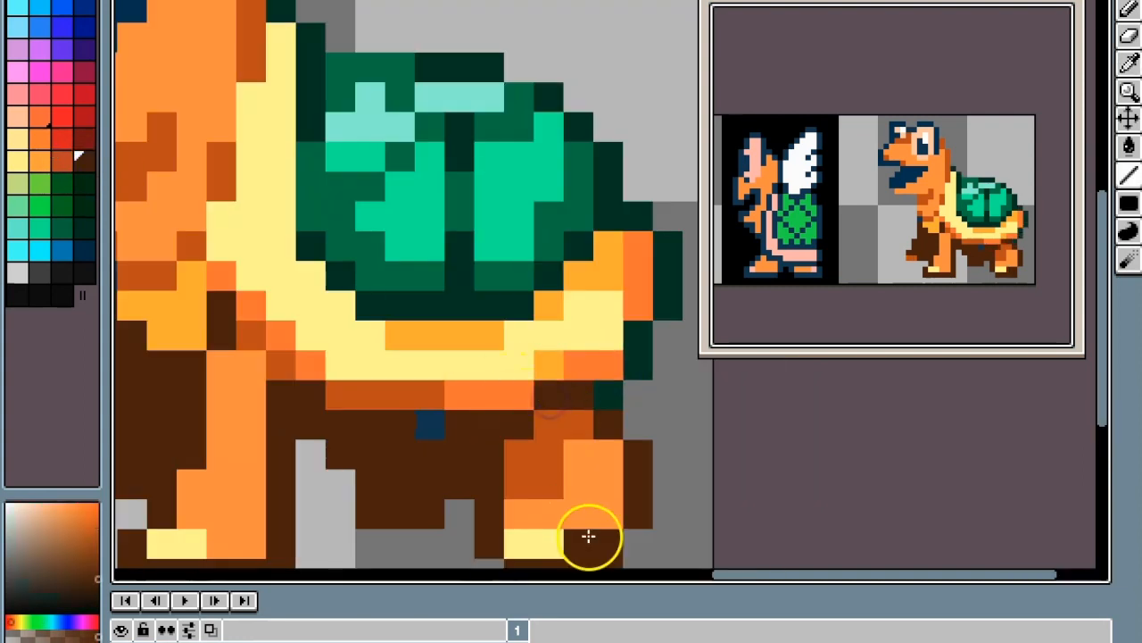
key(ctrl+z)
Shade the rear end and the upper front end of the shell rim with yellow-orange
alt+click(609, 268)
drag(607, 305, 591, 325)
drag(283, 41, 270, 107)
scroll(271, 107, down, 4)
scroll(218, 49, up, 4)
Outline the back of the neck in dark navy and shade the jaw's underside and neck with dark orange
alt+click(466, 135)
drag(485, 183, 485, 316)
alt+click(384, 423)
drag(184, 390, 344, 376)
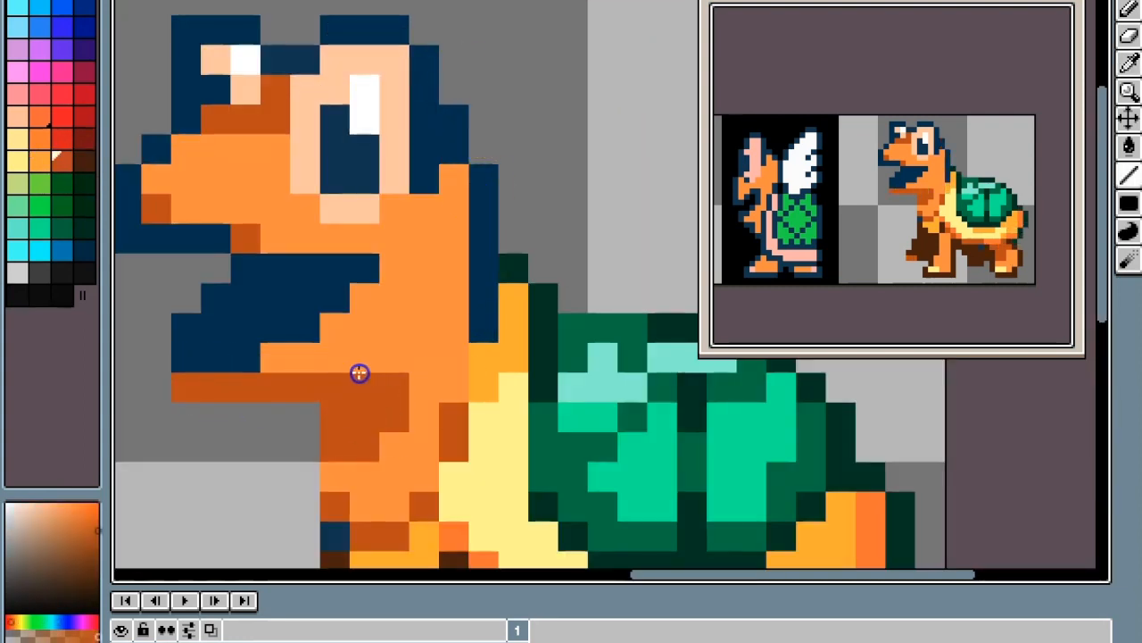
scroll(410, 250, down, 4)
scroll(417, 264, up, 4)
drag(444, 284, 434, 308)
Add white highlights to the shell's top and lower front rim, and outline the shell's top edge in dark green
alt+click(354, 94)
drag(487, 416, 512, 437)
drag(578, 282, 600, 283)
alt+click(601, 262)
drag(556, 261, 510, 253)
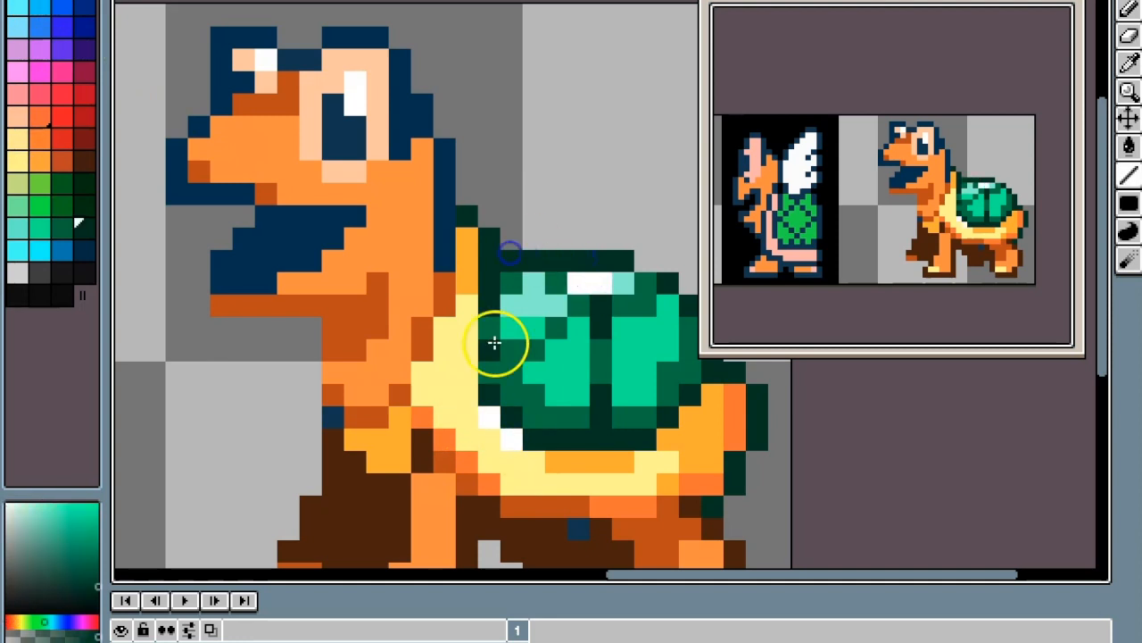
click(427, 371)
Repaint the rim's strip below the shell in pale yellow and shade the row beneath it with yellow-orange
alt+click(667, 463)
drag(623, 463, 538, 464)
alt+click(688, 456)
drag(645, 484, 512, 484)
Dither the shell's upper rear with dark green and darken its top row
scroll(589, 357, up, 4)
alt+click(603, 346)
drag(516, 288, 548, 332)
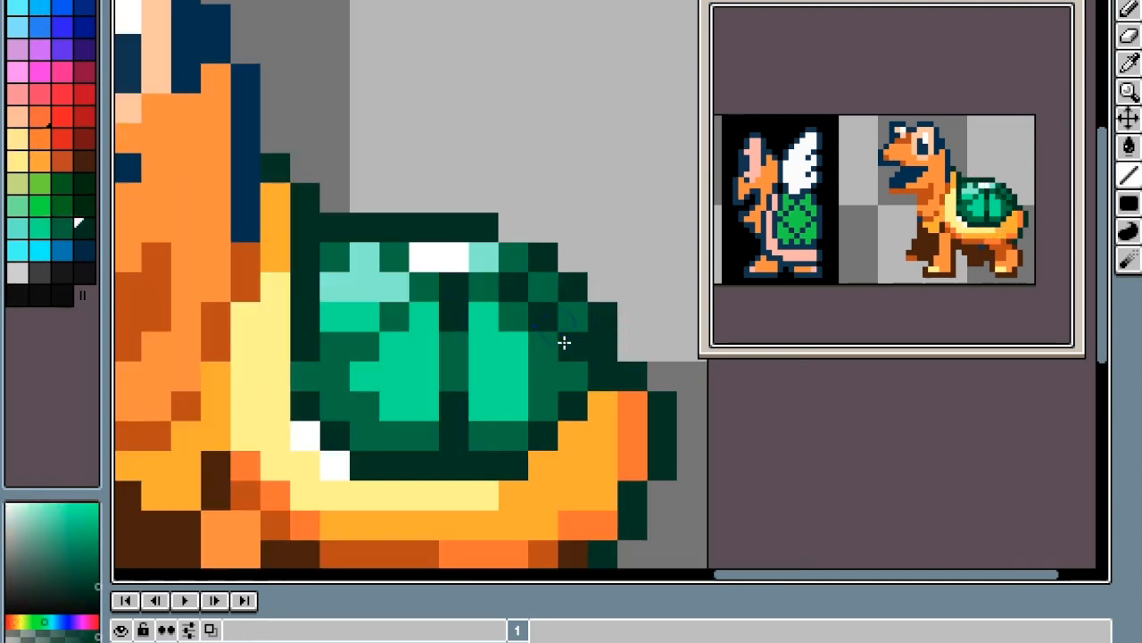
scroll(544, 339, down, 4)
scroll(513, 346, up, 4)
alt+click(449, 387)
mouse_move(467, 312)
mouse_down()
mouse_move(472, 386)
mouse_move(336, 311)
mouse_up()
Darken the outline around the shell's lower edge and the tail end with near-black
click(82, 275)
mouse_move(604, 428)
mouse_down()
mouse_move(633, 425)
mouse_move(724, 460)
mouse_up()
click(538, 406)
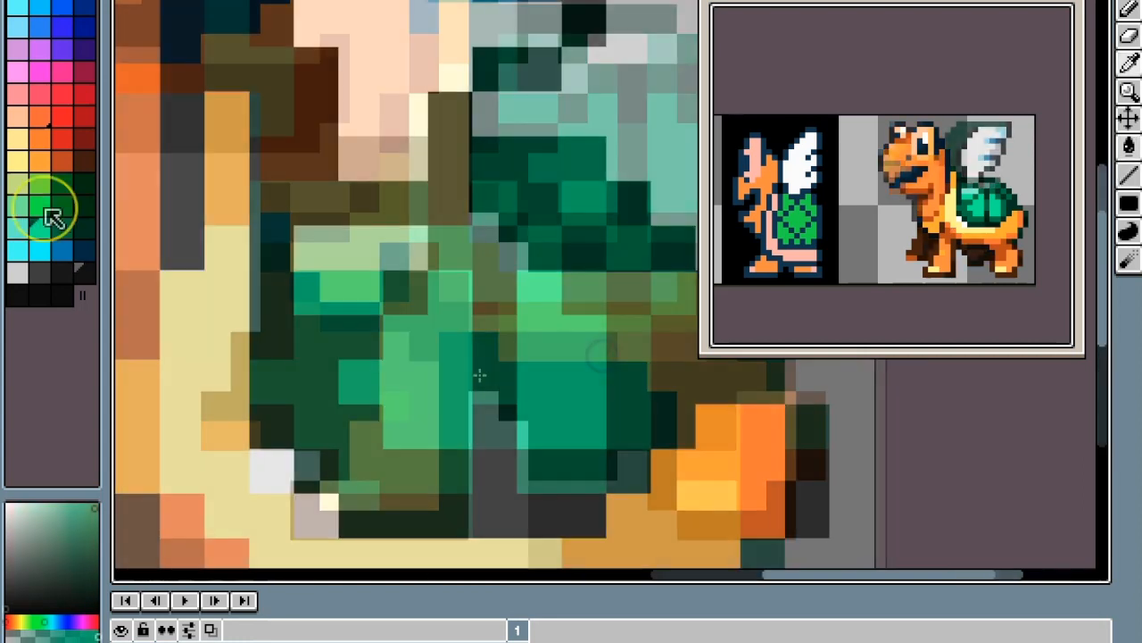
Break up the shell's upper front highlight with a darker green pixel and add aqua highlights beside the central seam
click(62, 228)
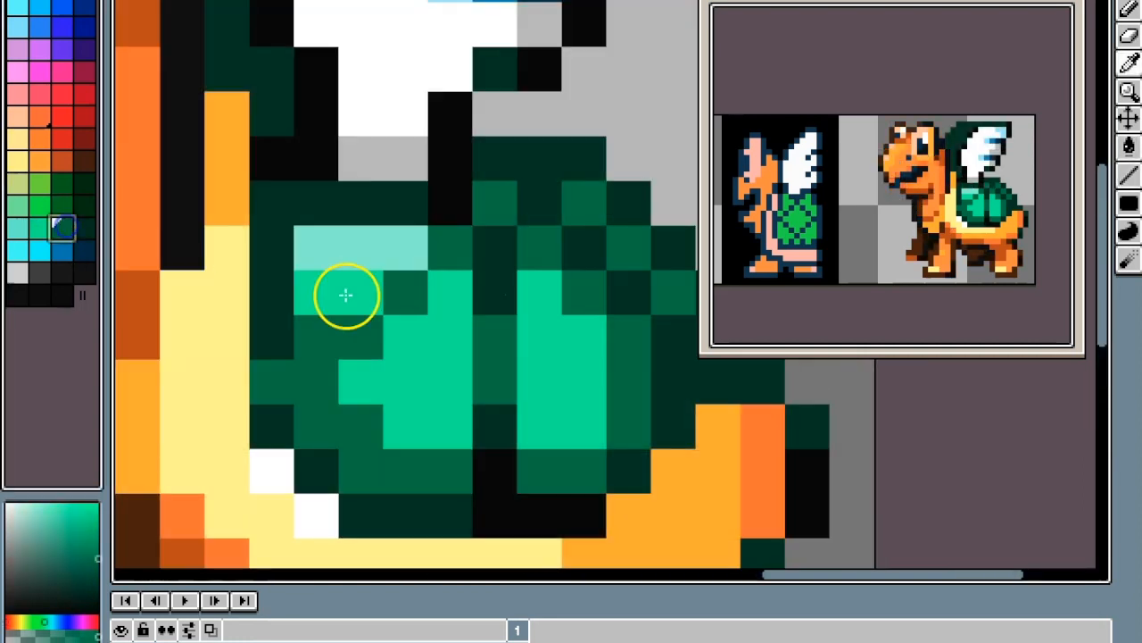
alt+click(517, 344)
click(342, 256)
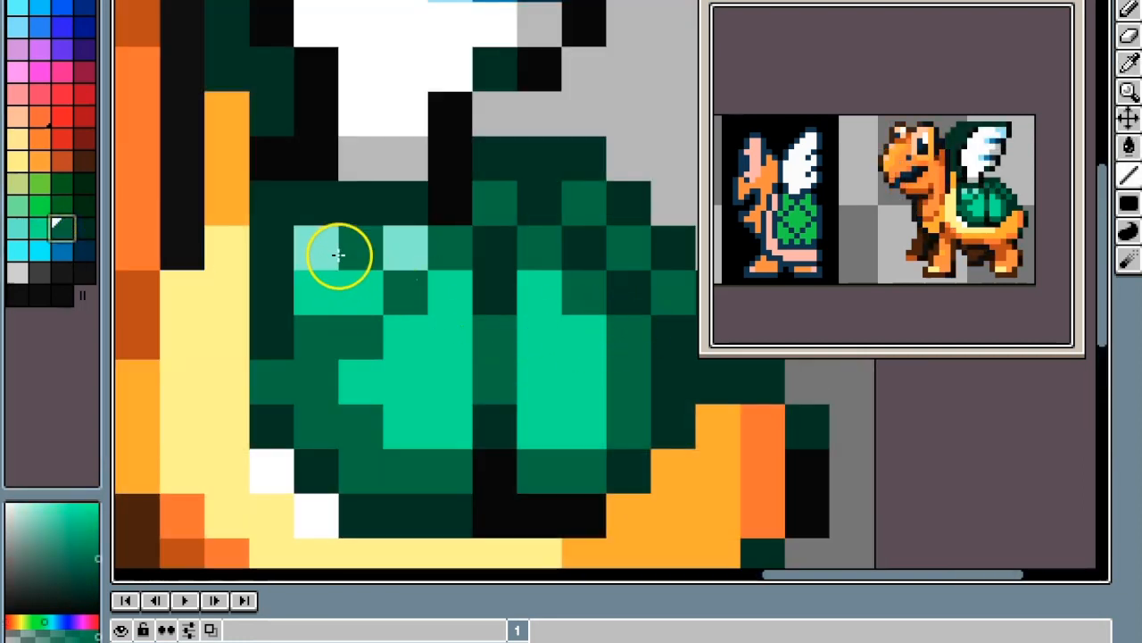
click(24, 230)
click(461, 347)
click(459, 373)
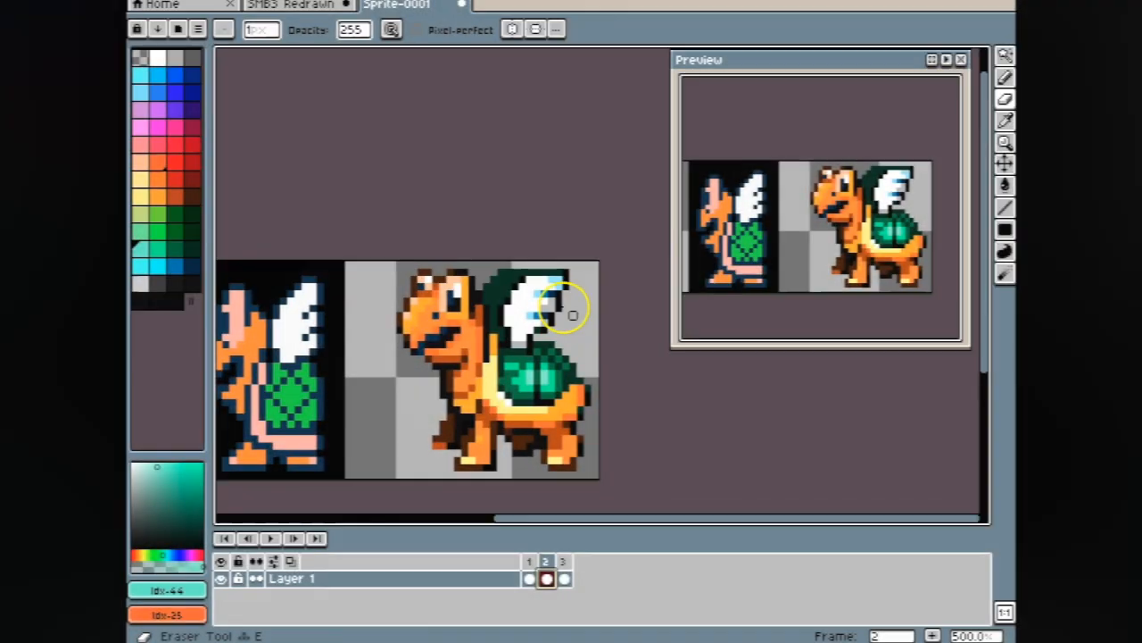
Turn on onion skinning and draw the outline of a lowered, horizontal wing in near-black on frame 2
scroll(561, 306, up, 2)
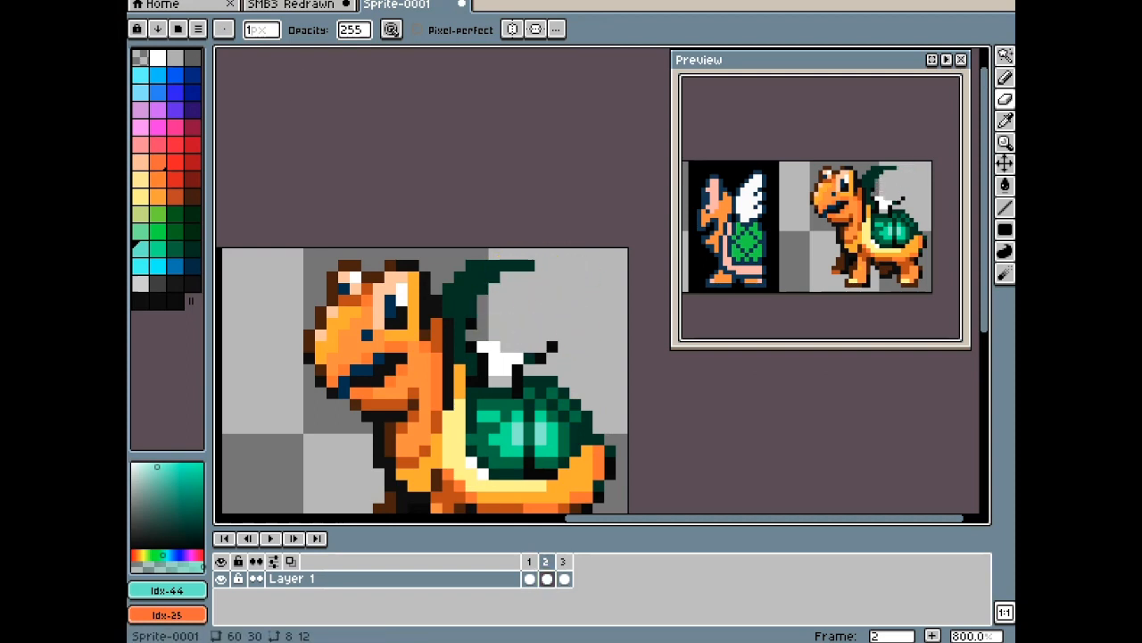
key(F3)
scroll(598, 357, up, 1)
key(l)
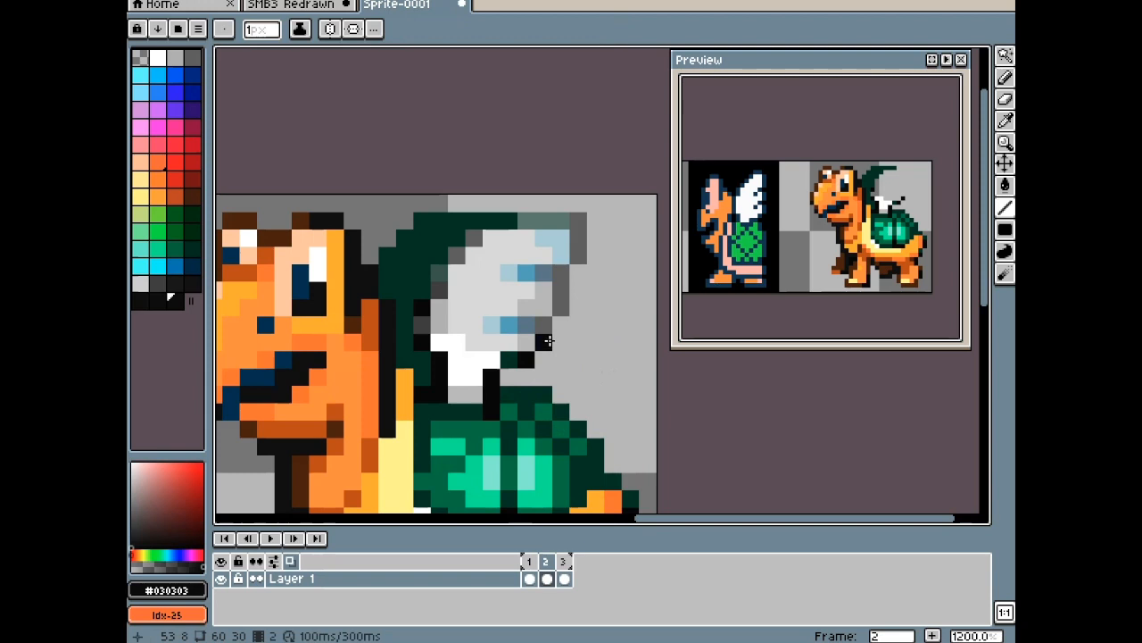
drag(440, 290, 580, 289)
Fill the lowered wing on frame 2 with white
key(i)
click(472, 362)
key(g)
click(494, 335)
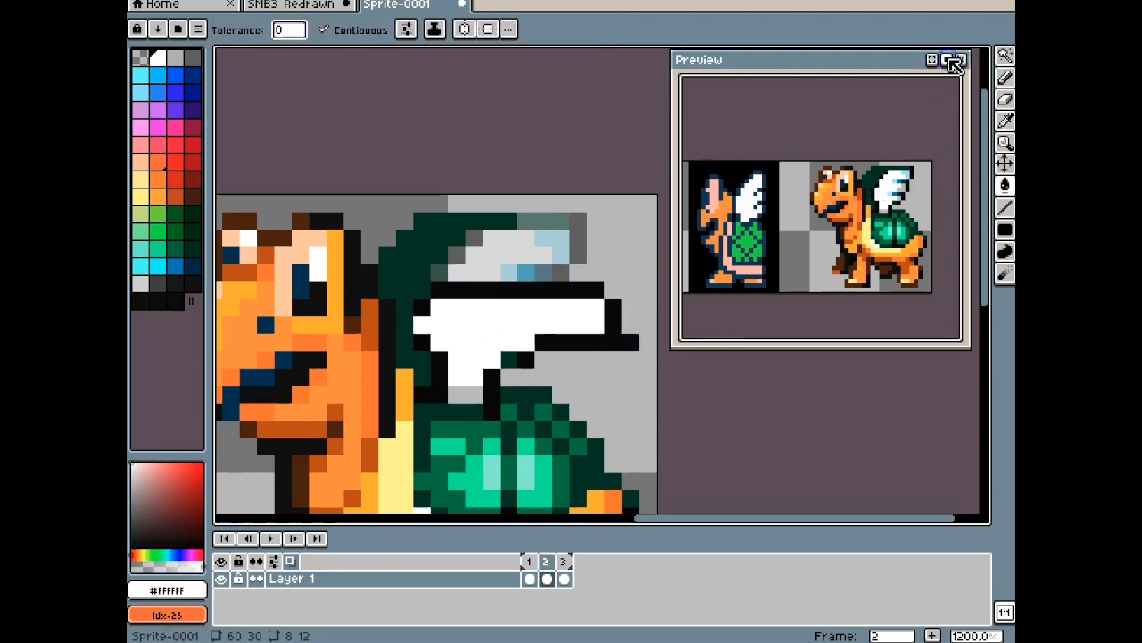
scroll(628, 288, down, 3)
scroll(604, 306, up, 2)
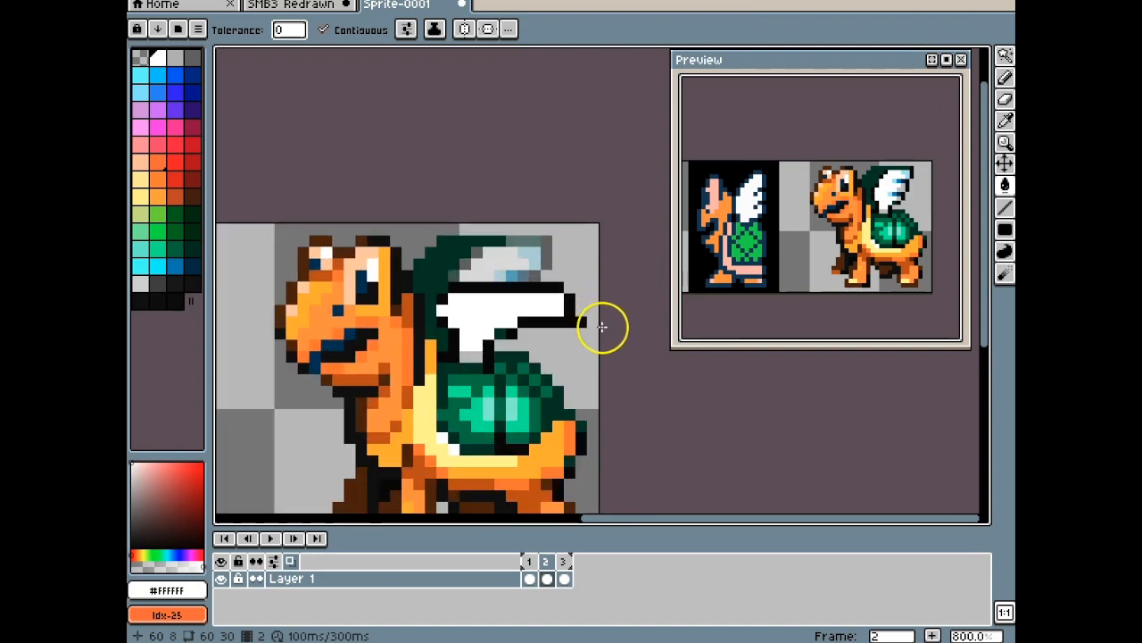
Paint the lowered wing's underside with the light blue #abeaff sampled from frame 1 and its base with gray
click(534, 319)
key(i)
click(524, 259)
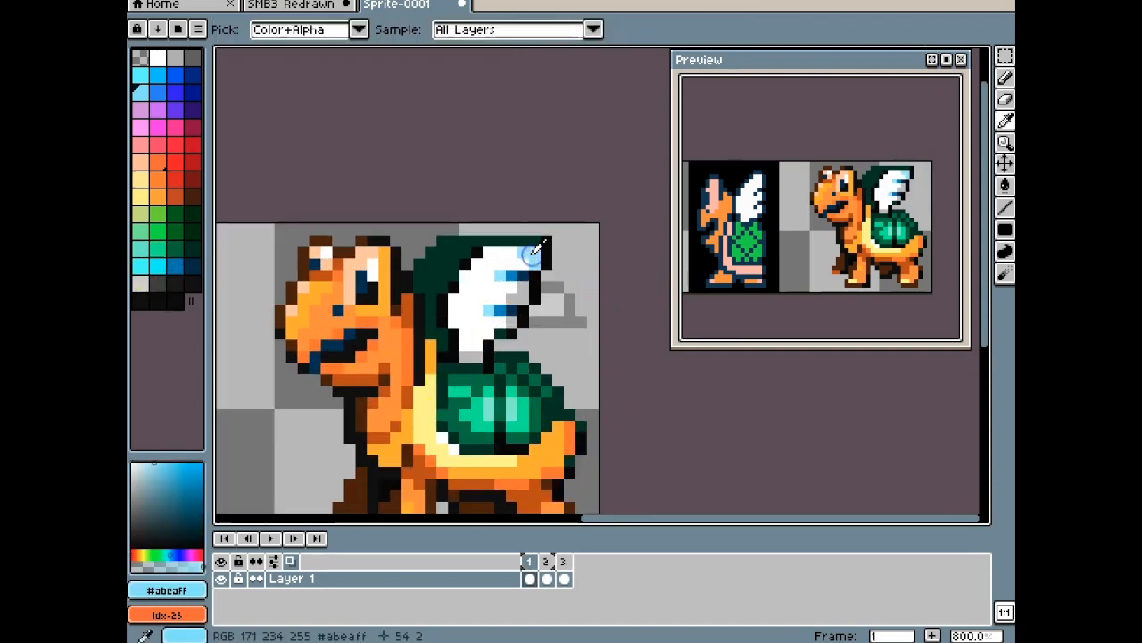
key(b)
scroll(523, 327, up, 1)
mouse_move(523, 326)
mouse_down()
mouse_move(456, 352)
mouse_move(485, 357)
mouse_up()
alt+click(453, 401)
drag(463, 382, 439, 383)
Add dark green #003c25 along the inner underside of the wing and repaint part of its base in light blue
alt+click(516, 356)
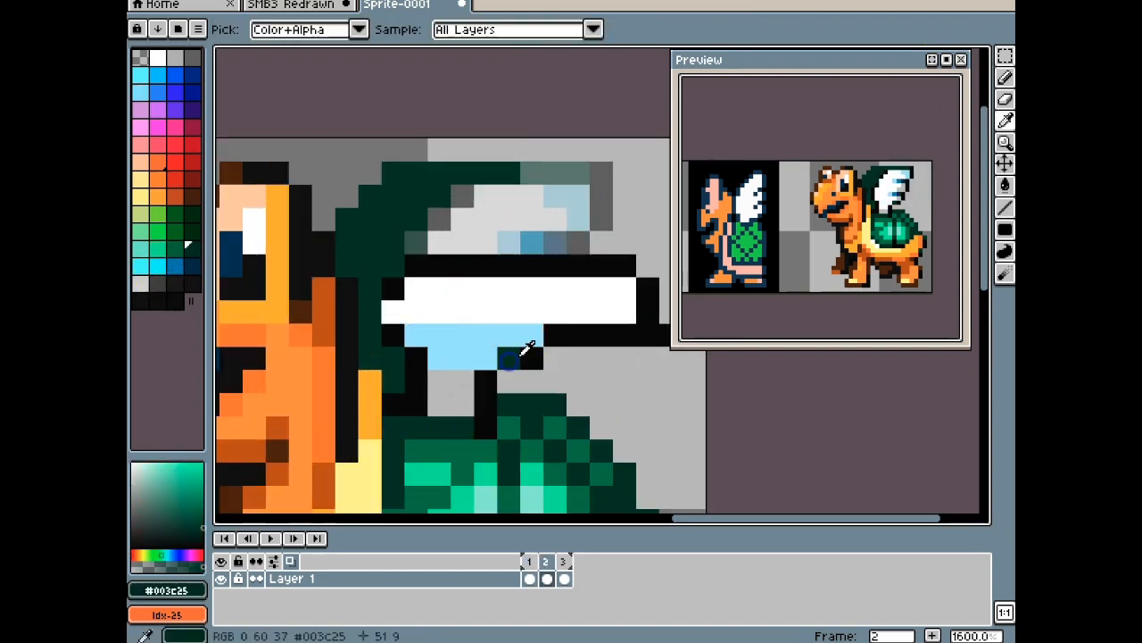
drag(532, 337, 485, 334)
alt+click(518, 314)
drag(462, 382, 462, 403)
drag(440, 382, 440, 403)
alt+click(442, 344)
drag(461, 381, 459, 396)
Shade the lower row of the wing on frame 2 with the gray #c1c1c1 sampled from frame 1
key(Left)
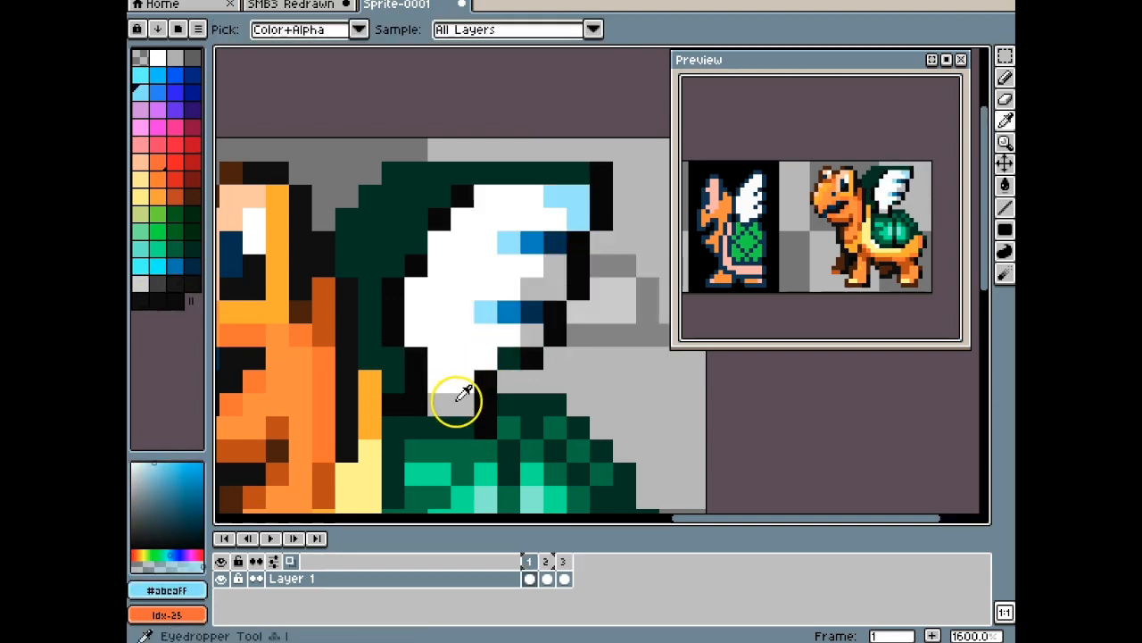
alt+click(461, 398)
key(Right)
drag(615, 318, 484, 318)
scroll(531, 314, down, 3)
scroll(574, 304, up, 3)
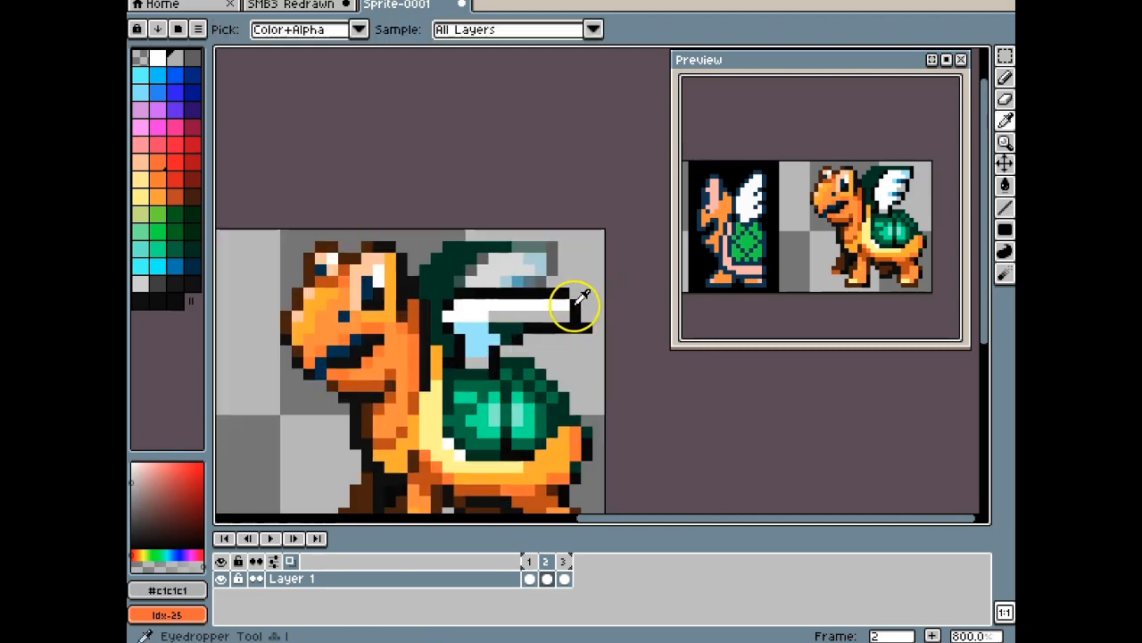
Select the lowered wing on frame 2 and move it down one pixel
key(Left)
key(Right)
key(m)
drag(320, 281, 597, 351)
drag(547, 325, 546, 348)
key(ctrl+d)
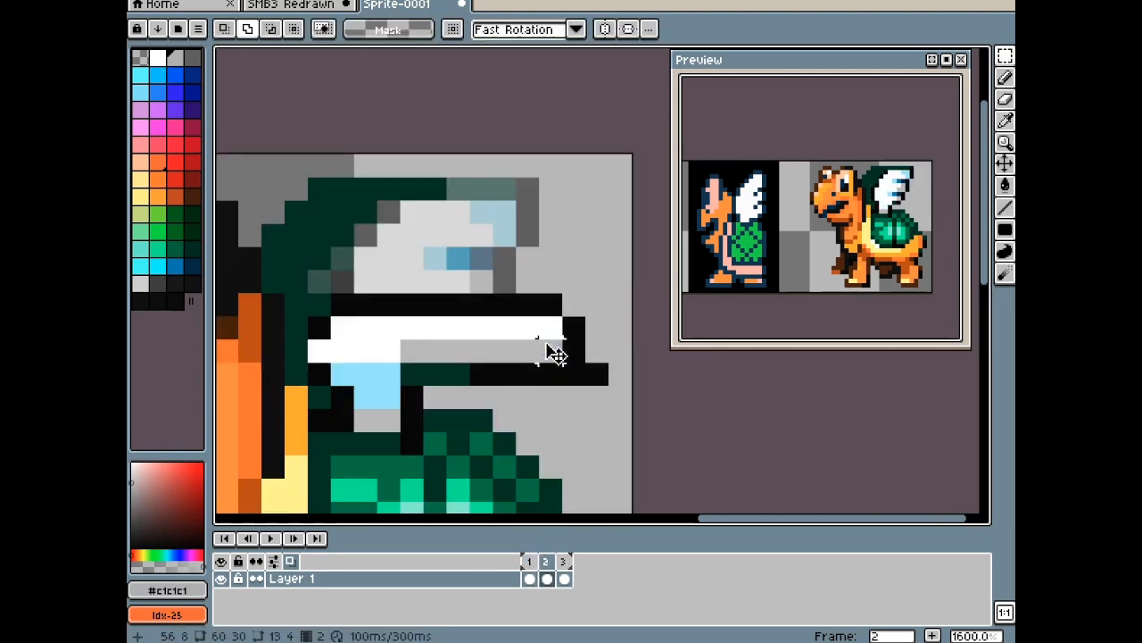
Move the top of the dark green shape behind the wing downward, erase its leftovers and sample #003c25 for lines
drag(295, 181, 466, 243)
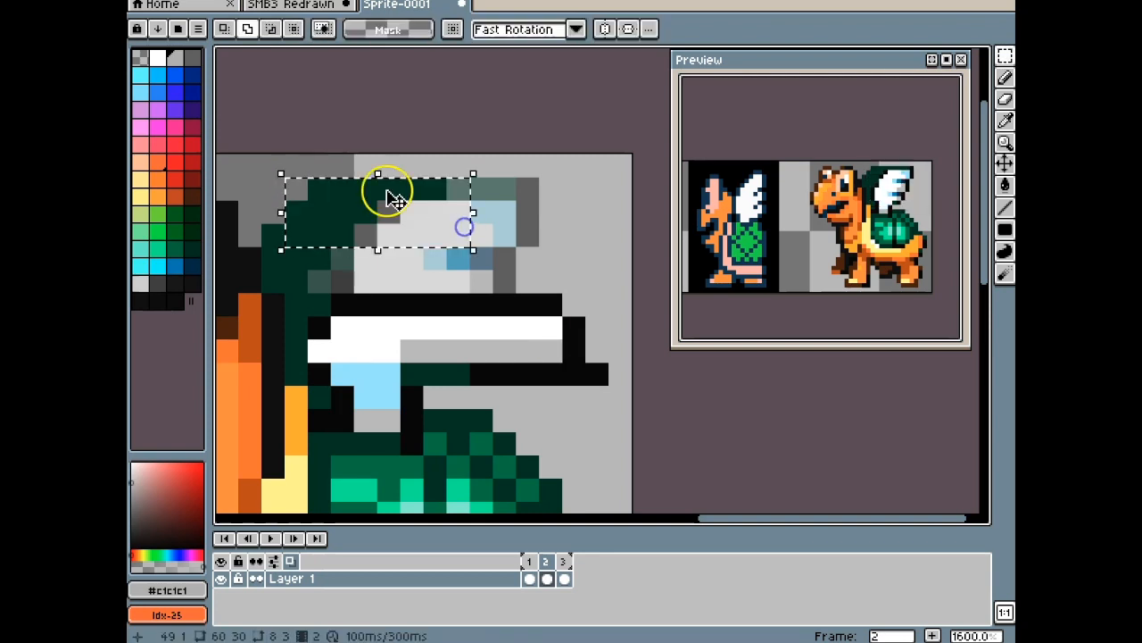
drag(387, 191, 398, 248)
key(ctrl+d)
key(e)
mouse_move(273, 235)
mouse_down()
mouse_move(435, 235)
mouse_move(273, 258)
mouse_up()
alt+click(328, 282)
key(l)
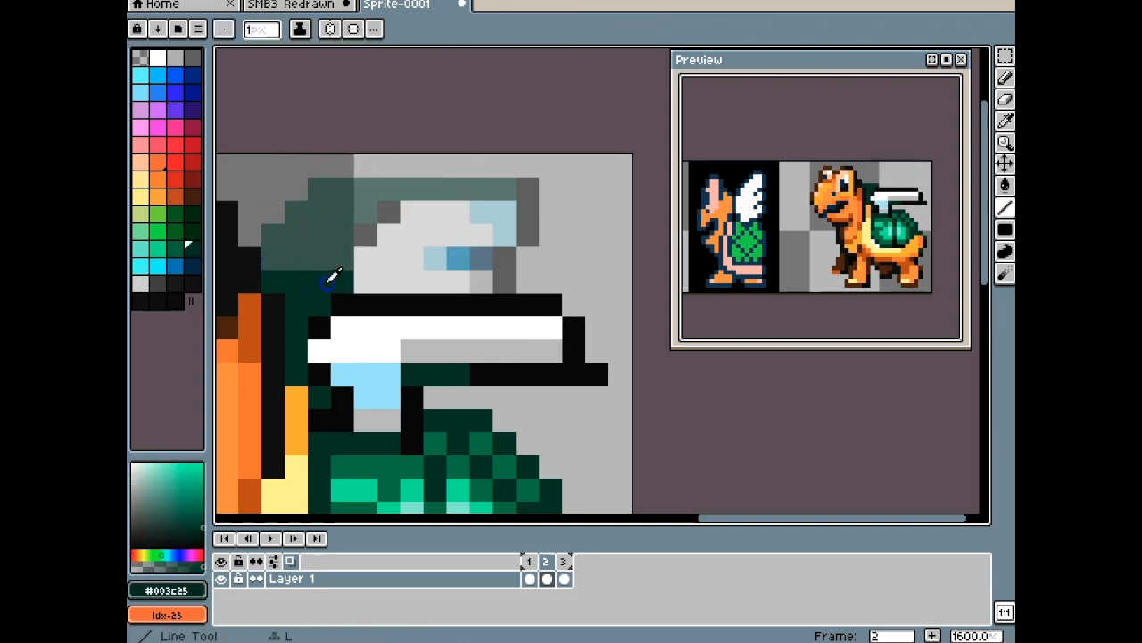
Delete frame 3 and create a new frame 3 from frame 2
scroll(415, 281, down, 4)
click(564, 579)
right_click(569, 560)
click(564, 557)
right_click(548, 561)
click(582, 546)
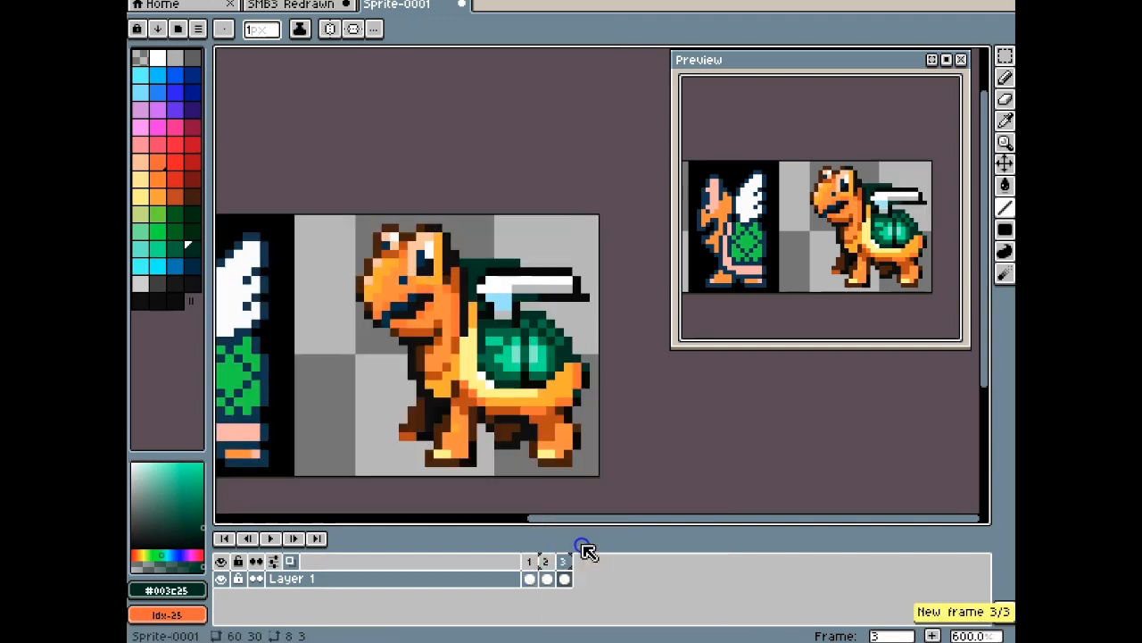
Select the lowered wing on frame 3 and move it down onto the top of the shell
key(m)
scroll(515, 271, up, 3)
scroll(446, 279, up, 4)
drag(438, 277, 591, 282)
scroll(479, 284, down, 6)
scroll(595, 301, up, 2)
drag(604, 321, 494, 398)
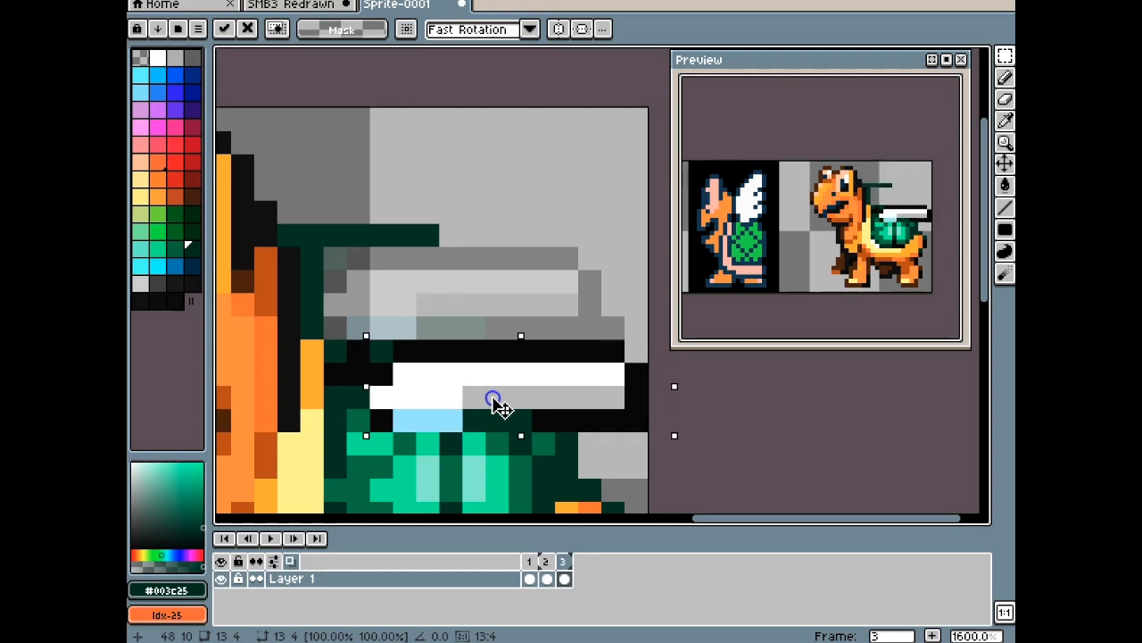
Sample #030303 and draw black outlines for extra feathers above and below the wing on frame 3
key(i)
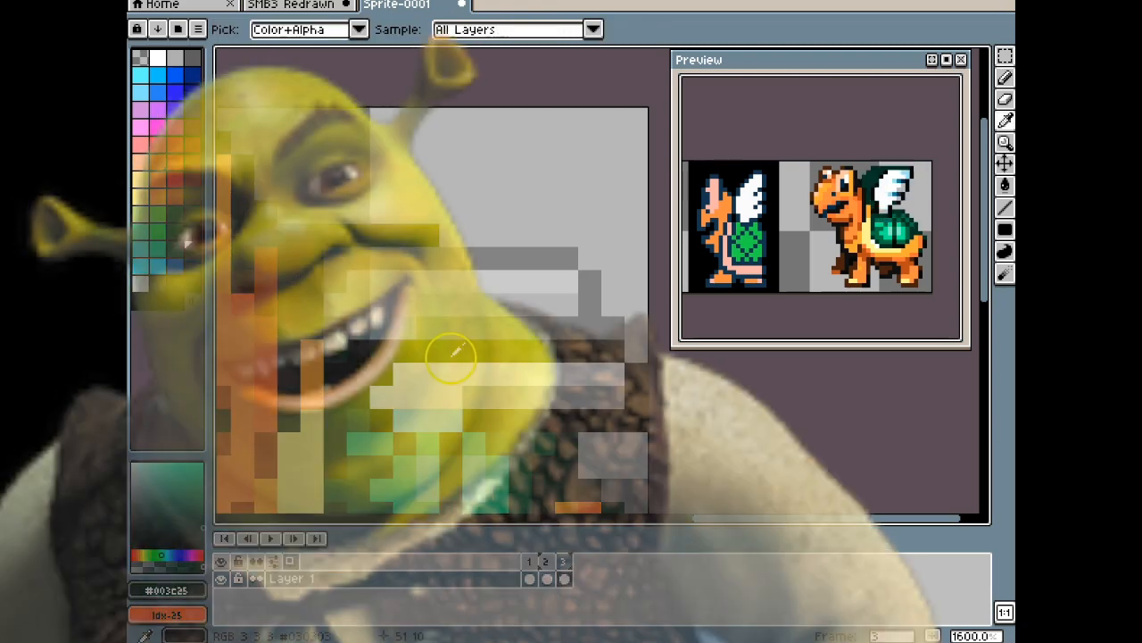
key(l)
key(i)
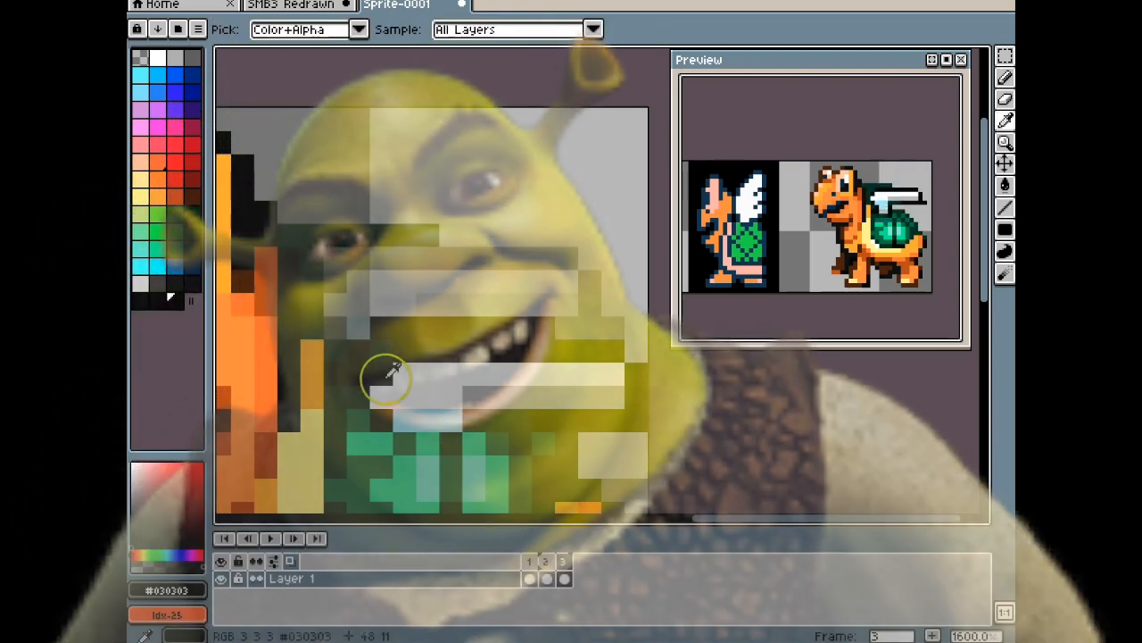
scroll(523, 398, down, 1)
key(l)
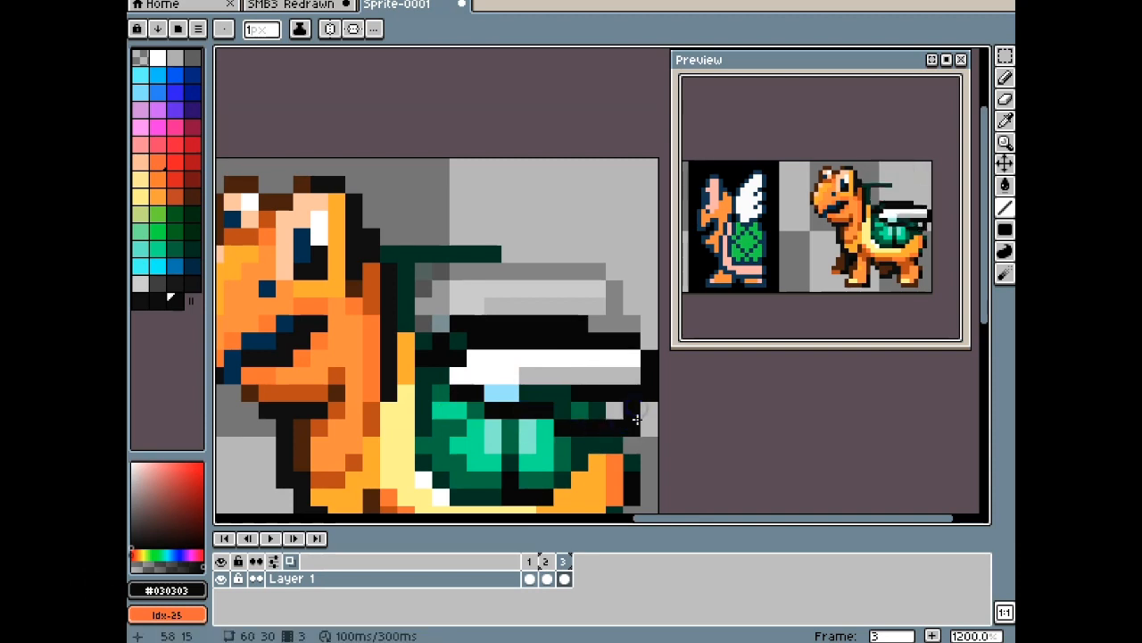
Fill the wing's upper and lower feather rows on frame 3 with light blue, leaving a white band between them
key(i)
click(616, 377)
key(l)
mouse_move(613, 409)
mouse_down()
mouse_move(560, 412)
mouse_move(593, 394)
mouse_up()
key(i)
click(507, 394)
key(l)
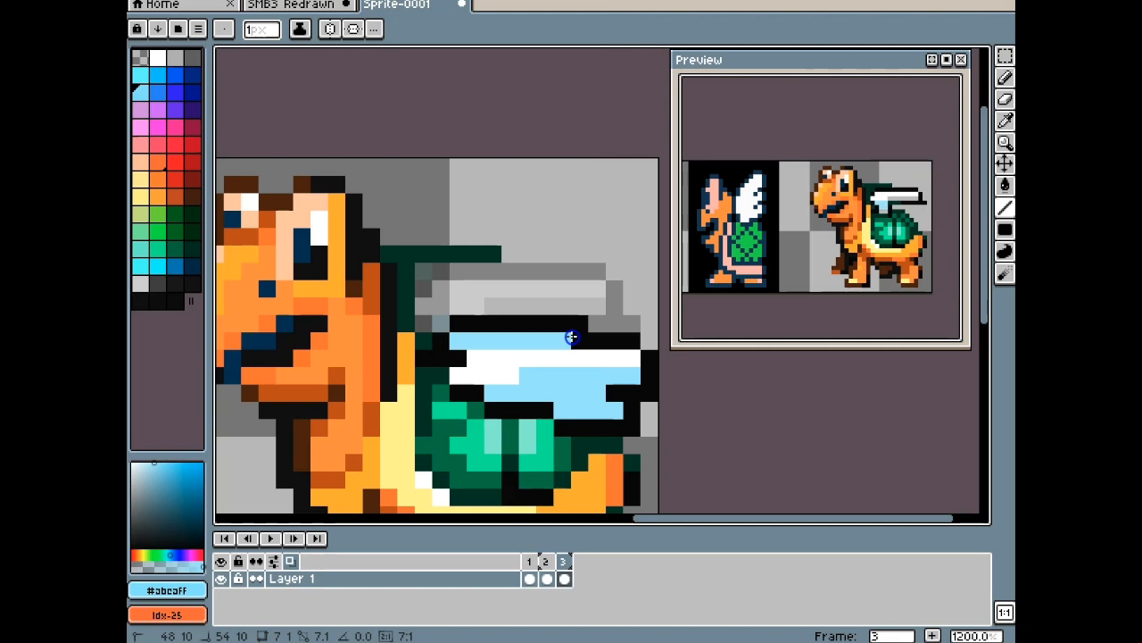
Remove the old dark green strip behind the wing on frame 3 and redraw it lower with #003c25
key(i)
key(b)
key(i)
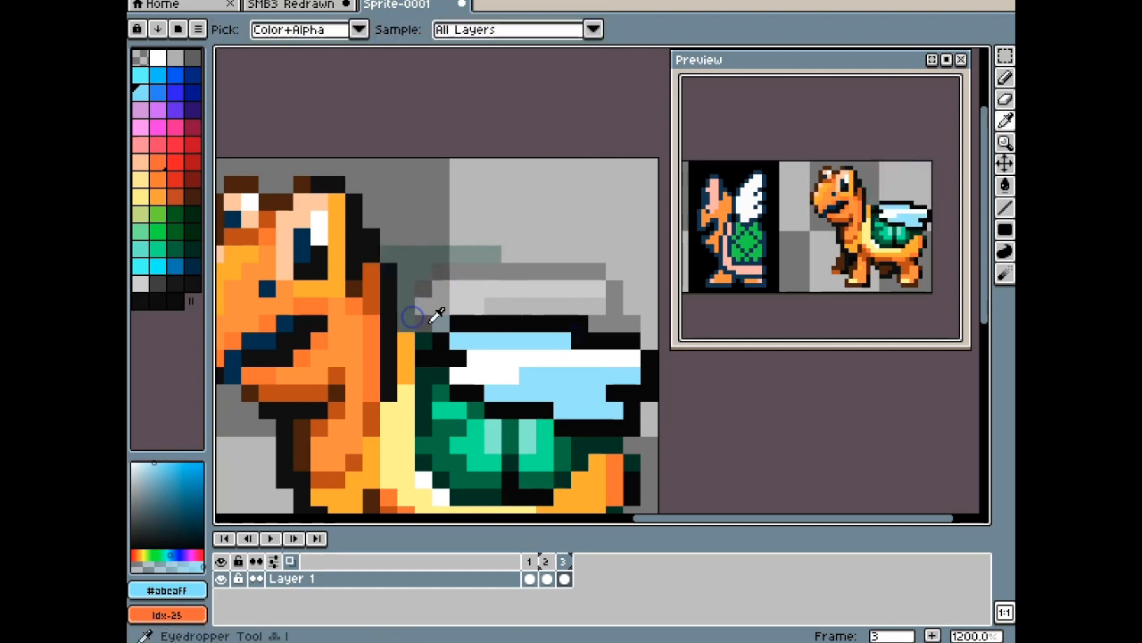
click(428, 319)
key(l)
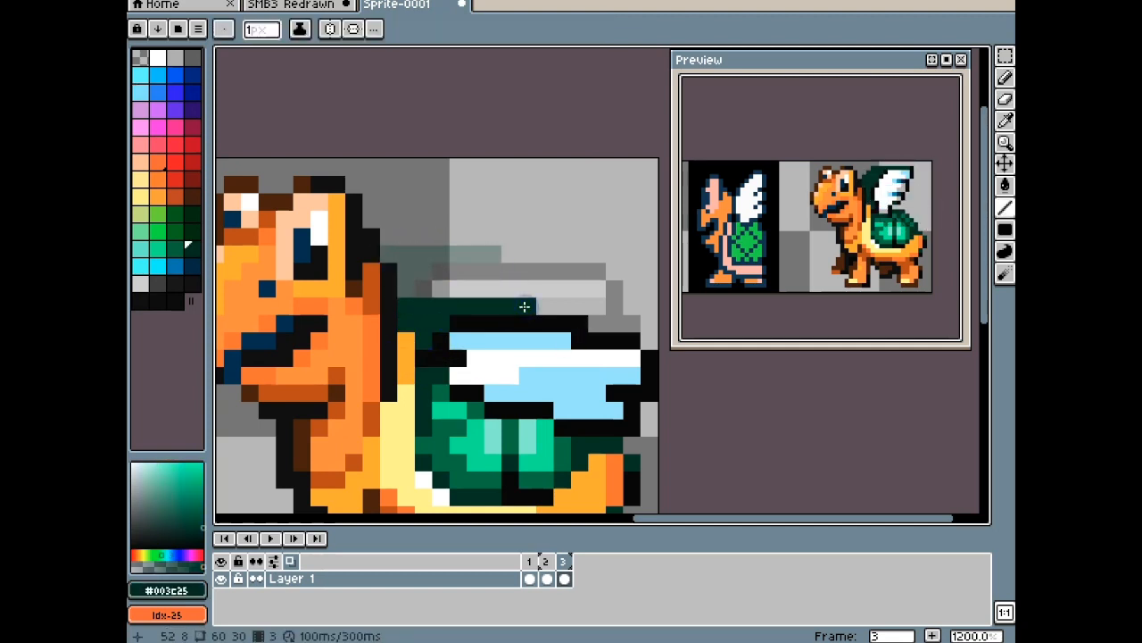
scroll(525, 306, down, 5)
scroll(584, 330, up, 1)
Recolour the gray lower feathers of the frame 2 wing light blue and touch up its tip with sampled black and white
key(comma)
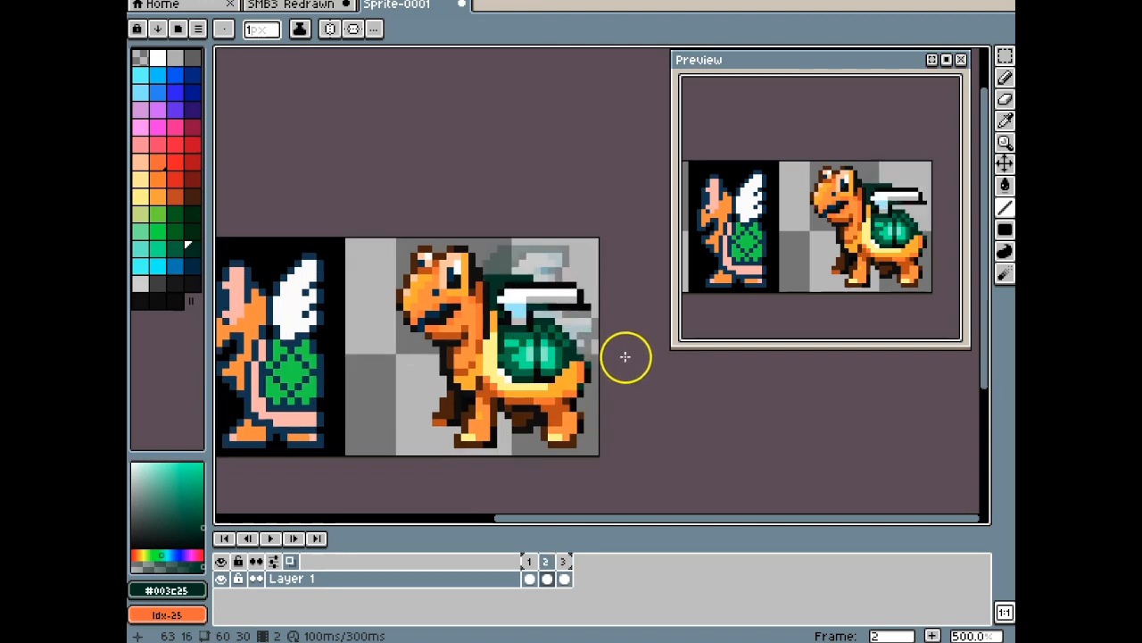
scroll(547, 302, up, 3)
key(i)
click(482, 316)
key(l)
key(comma)
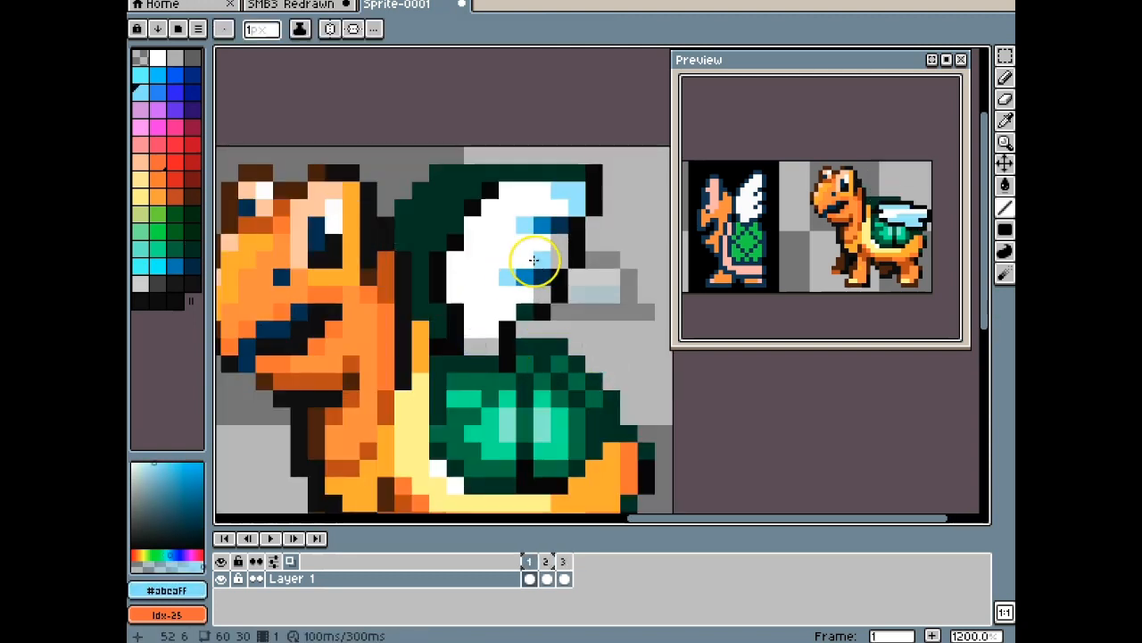
key(period)
alt+click(630, 282)
drag(647, 278, 646, 294)
alt+click(605, 294)
click(628, 294)
alt+click(608, 276)
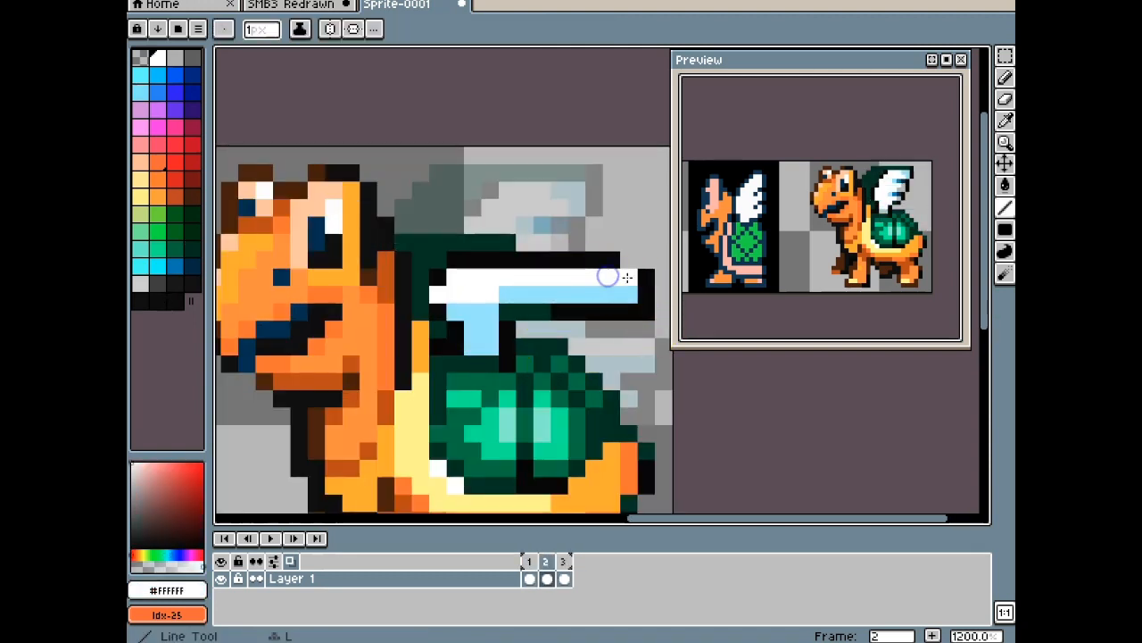
Sample gray #c1c1c1 from frame 1 and shade the wing's base on frame 2 and its feather tips on frame 3
key(Right)
scroll(544, 303, down, 3)
scroll(545, 303, up, 3)
alt+click(418, 335)
key(Left)
key(Left)
key(Right)
key(Left)
alt+click(444, 316)
key(Right)
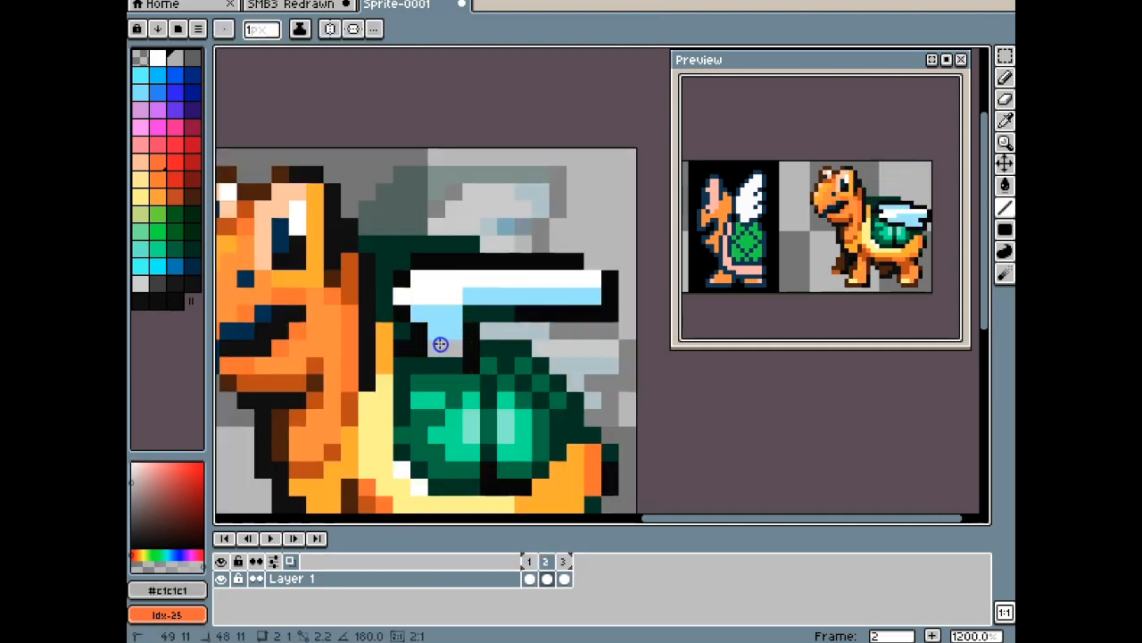
key(Right)
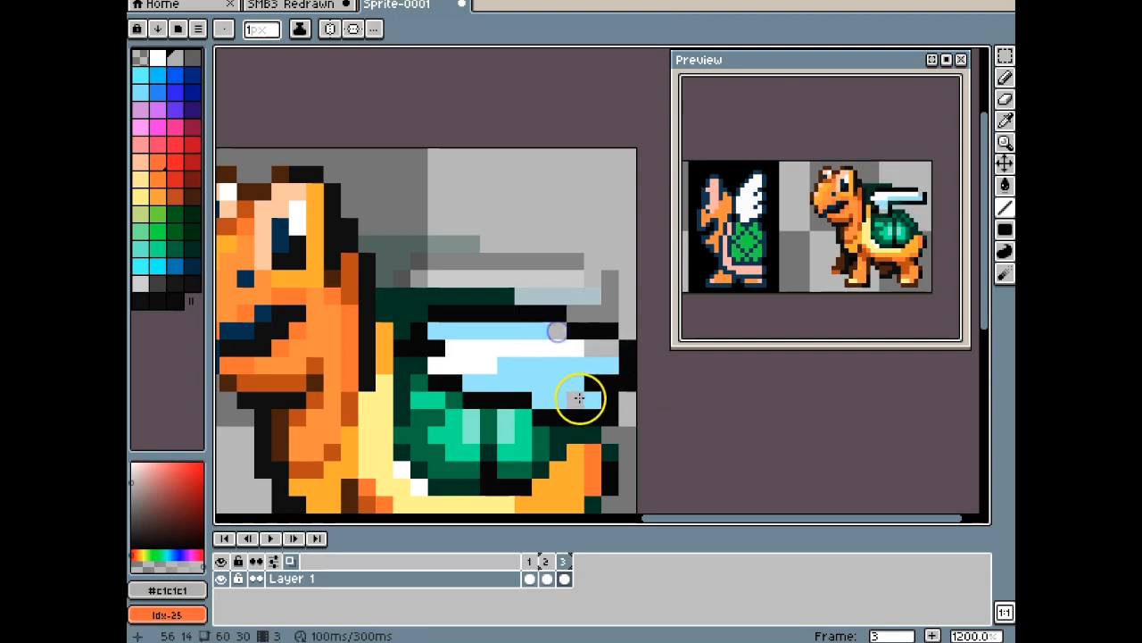
scroll(475, 318, down, 5)
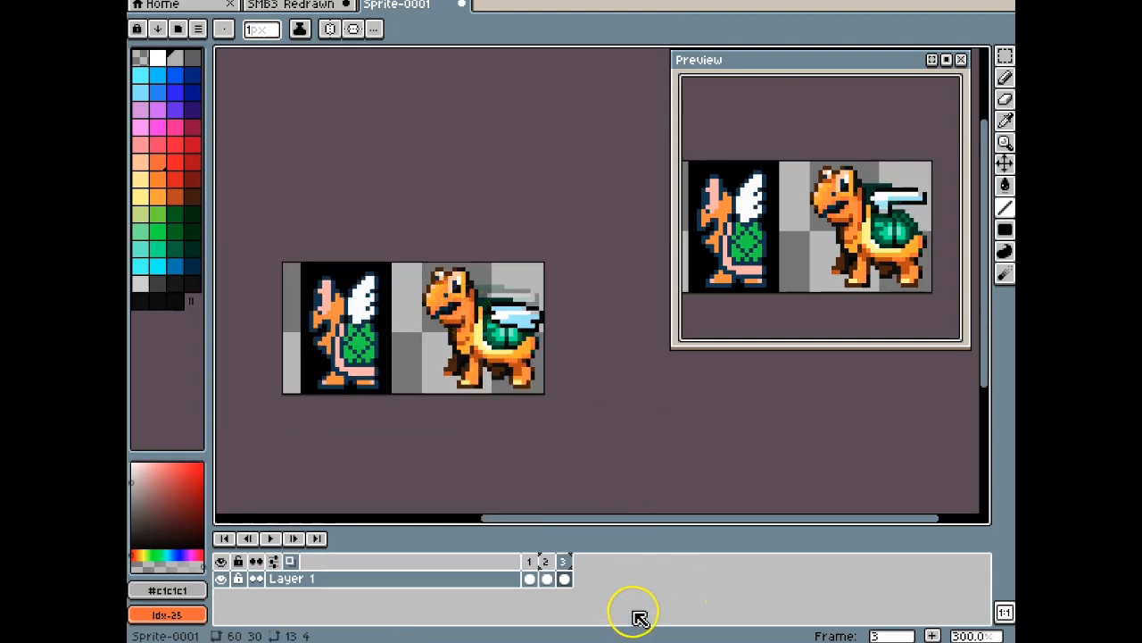
Add frame 4 from frame 3 and move its wing three pixels down over the shell
key(alt+n)
key(m)
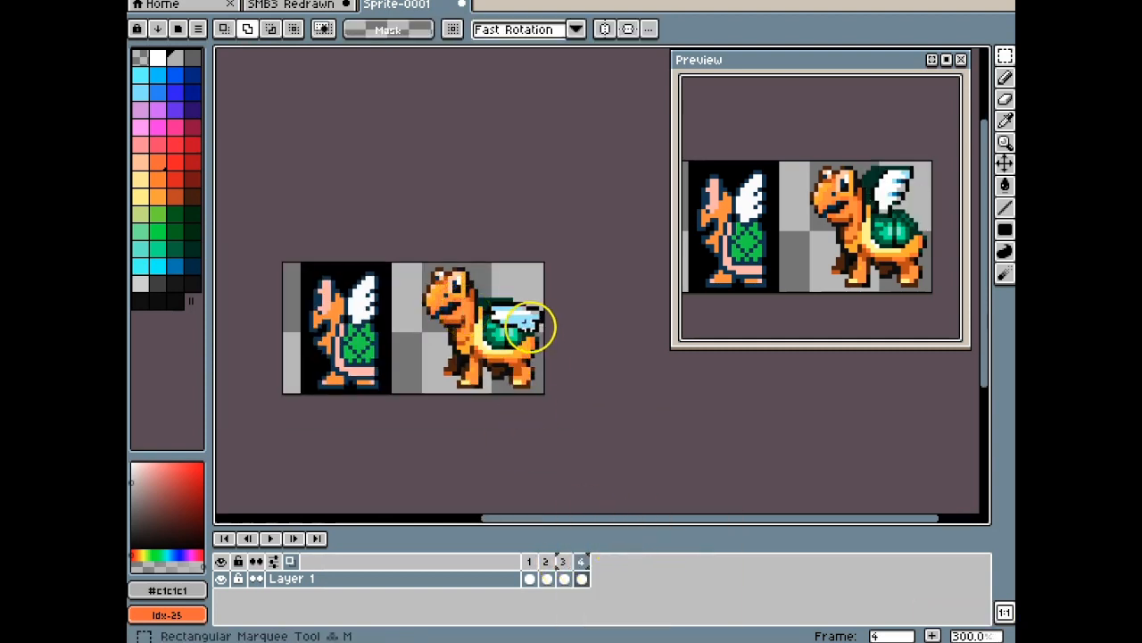
scroll(516, 288, up, 4)
drag(508, 290, 408, 309)
scroll(627, 341, up, 3)
scroll(616, 339, down, 3)
scroll(599, 337, up, 1)
drag(520, 362, 581, 325)
drag(537, 290, 538, 342)
click(414, 270)
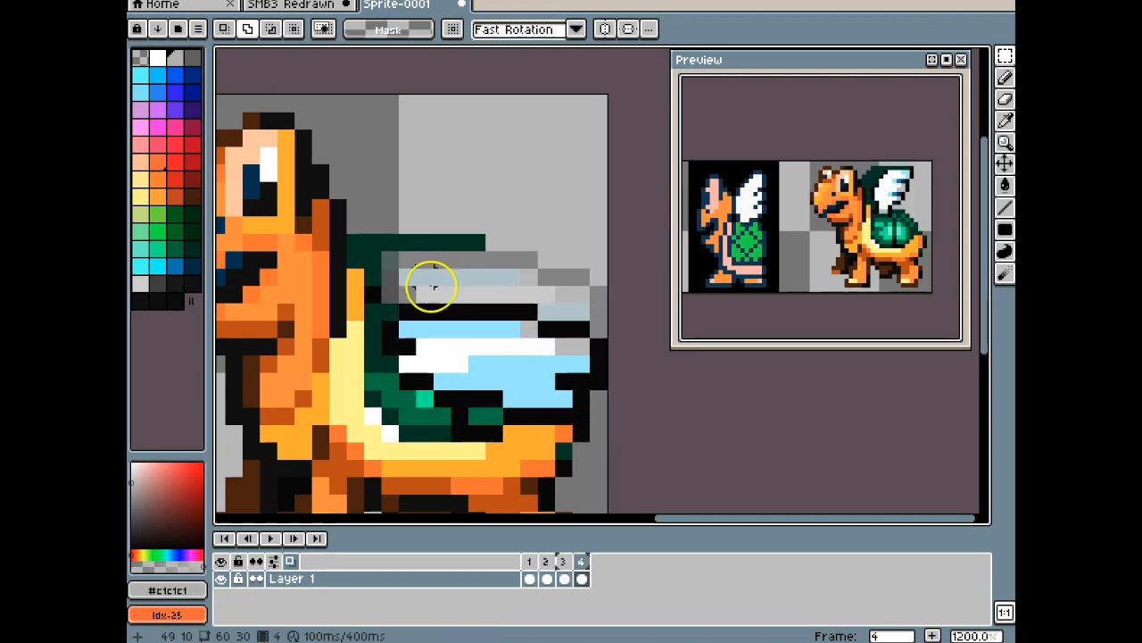
Copy the upper shell area from frame 1 and paste it on a new layer beneath the artwork on frame 4
click(529, 580)
drag(557, 378, 374, 300)
key(ctrl+c)
click(582, 579)
right_click(414, 579)
click(476, 501)
drag(438, 578, 441, 605)
click(582, 597)
key(ctrl+v)
key(ctrl+d)
Fill the gaps along the top edge of the frame 4 wing with sampled black #030303
key(i)
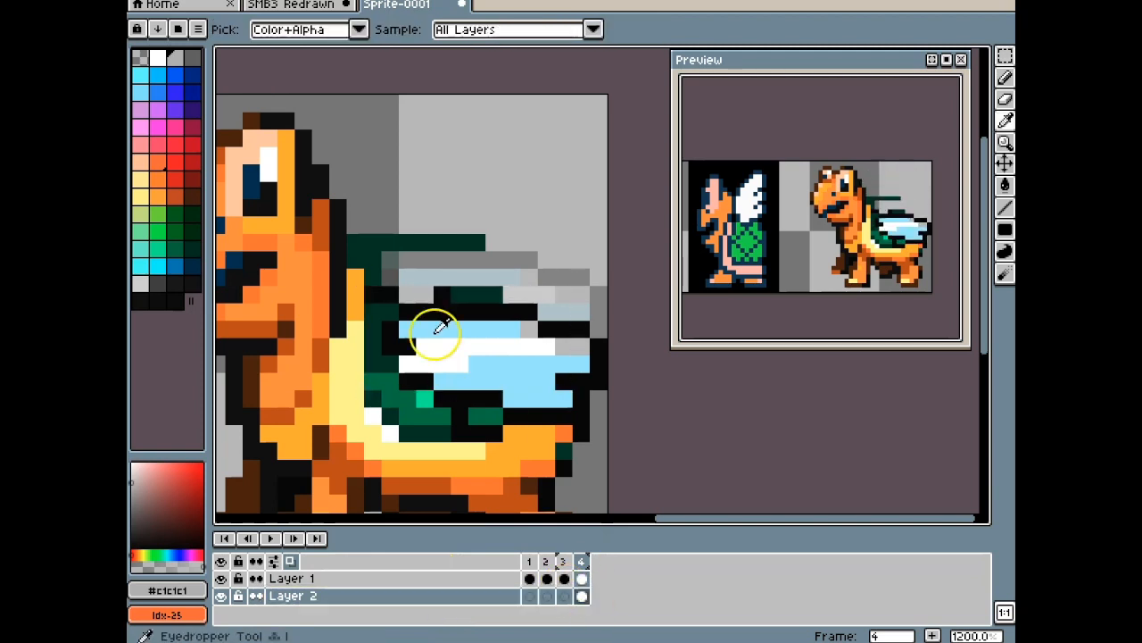
scroll(443, 306, up, 1)
click(382, 288)
key(l)
Move the dark green strip down to the shell on frame 4 and flatten the layers
key(m)
drag(323, 219, 441, 268)
right_click(446, 599)
click(476, 618)
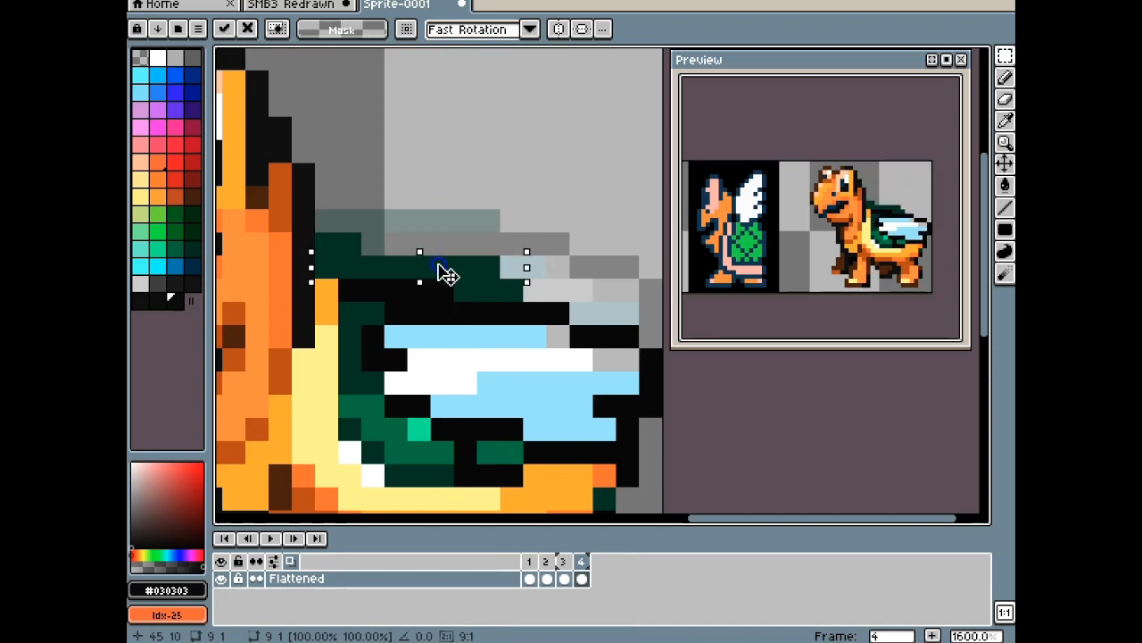
key(Return)
Extend the orange rim at the front of the shell upward on frame 4 and add a fifth frame
key(i)
click(326, 295)
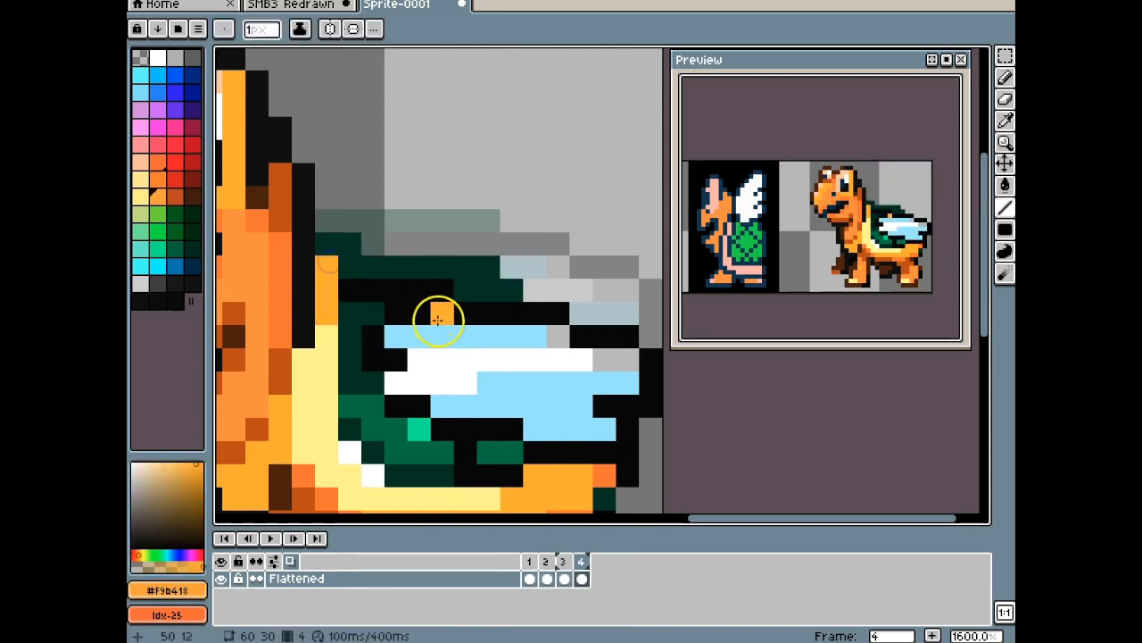
scroll(419, 299, down, 5)
scroll(560, 287, up, 4)
scroll(575, 303, down, 4)
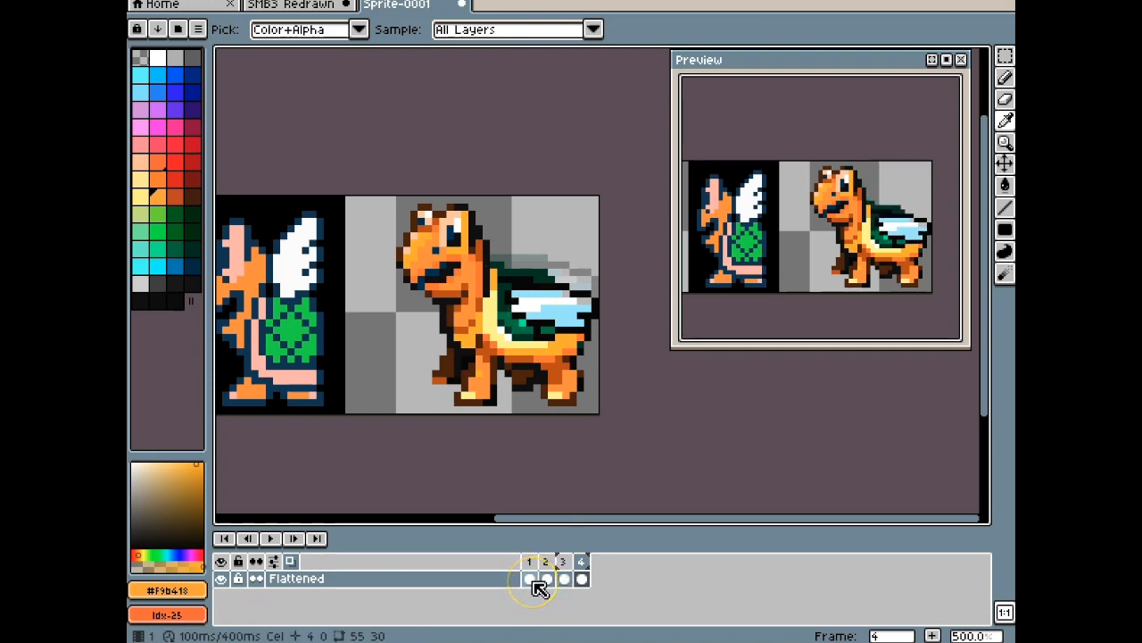
key(alt+n)
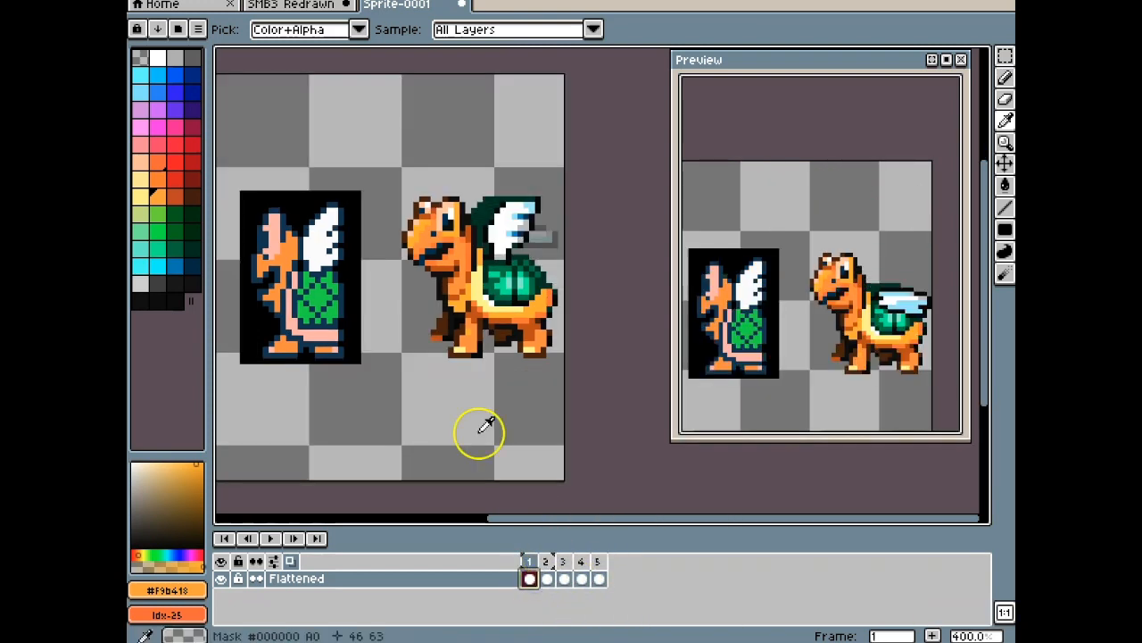
Select the redrawn Koopa and move it upward on successive frames to create a bobbing motion
key(m)
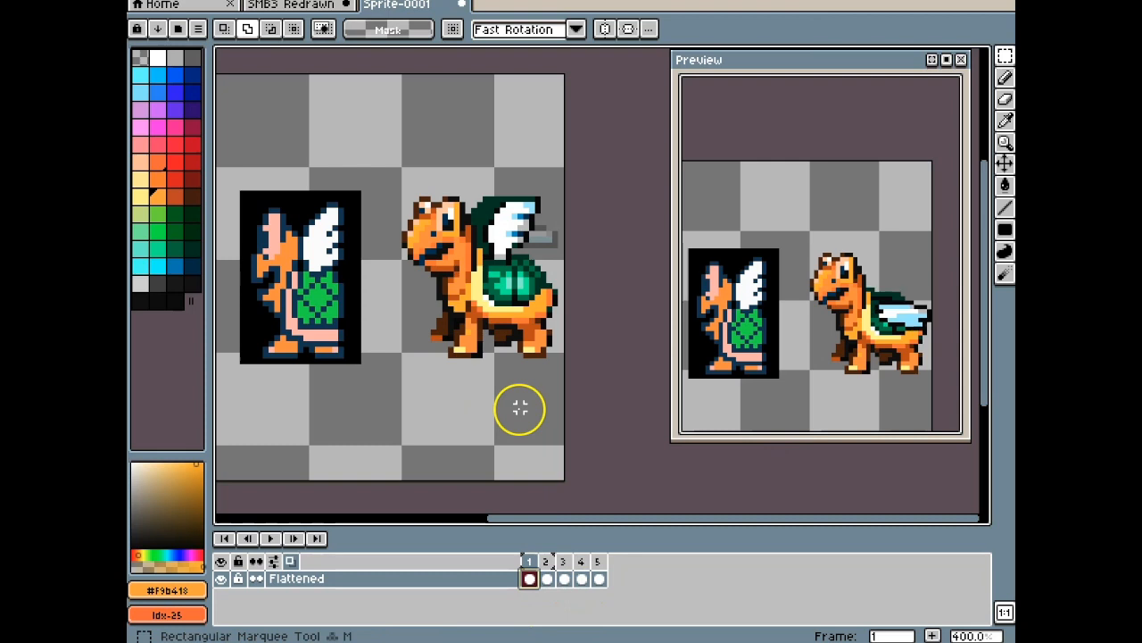
drag(404, 165, 560, 384)
drag(509, 306, 509, 289)
key(period)
key(period)
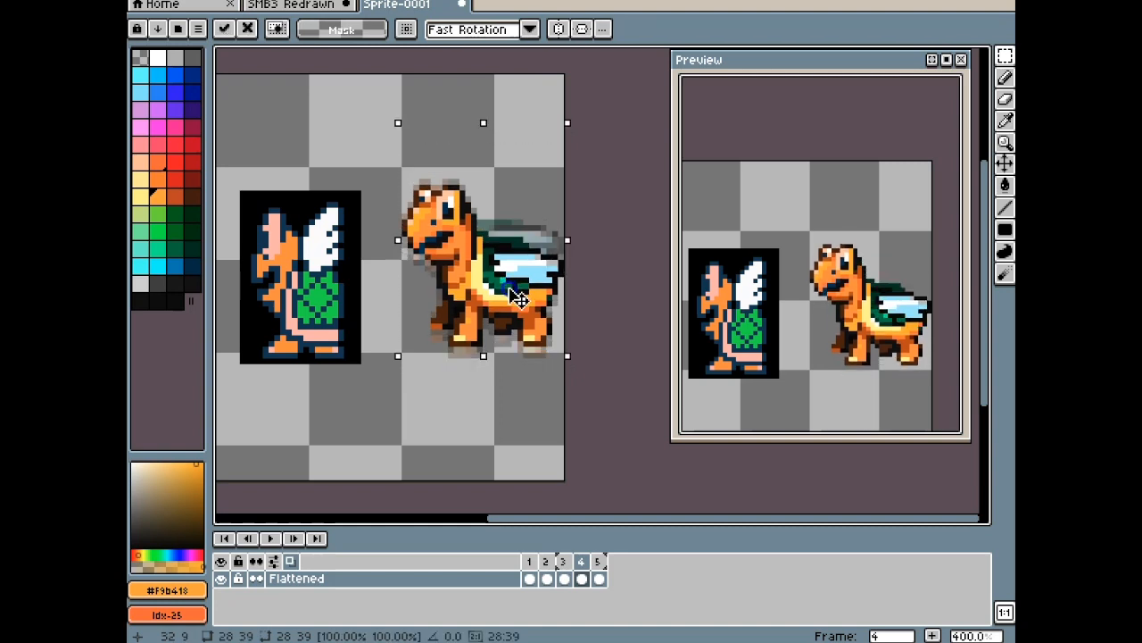
Reselect and reposition the Koopa on frame 5 to continue the bobbing motion
key(period)
drag(524, 337, 524, 331)
key(ctrl+z)
drag(421, 372, 579, 300)
mouse_move(523, 307)
mouse_down()
mouse_move(532, 320)
mouse_move(532, 308)
mouse_up()
click(586, 308)
key(i)
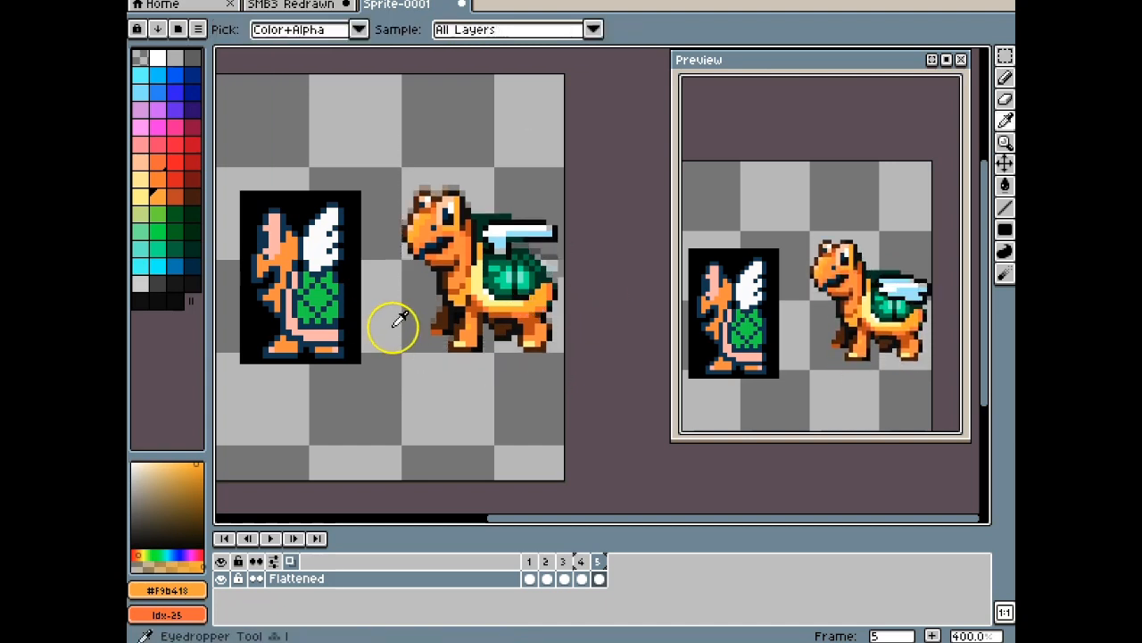
Paint over the near eye on frame 2 with orange tones sampled from the head
key(Right)
key(Right)
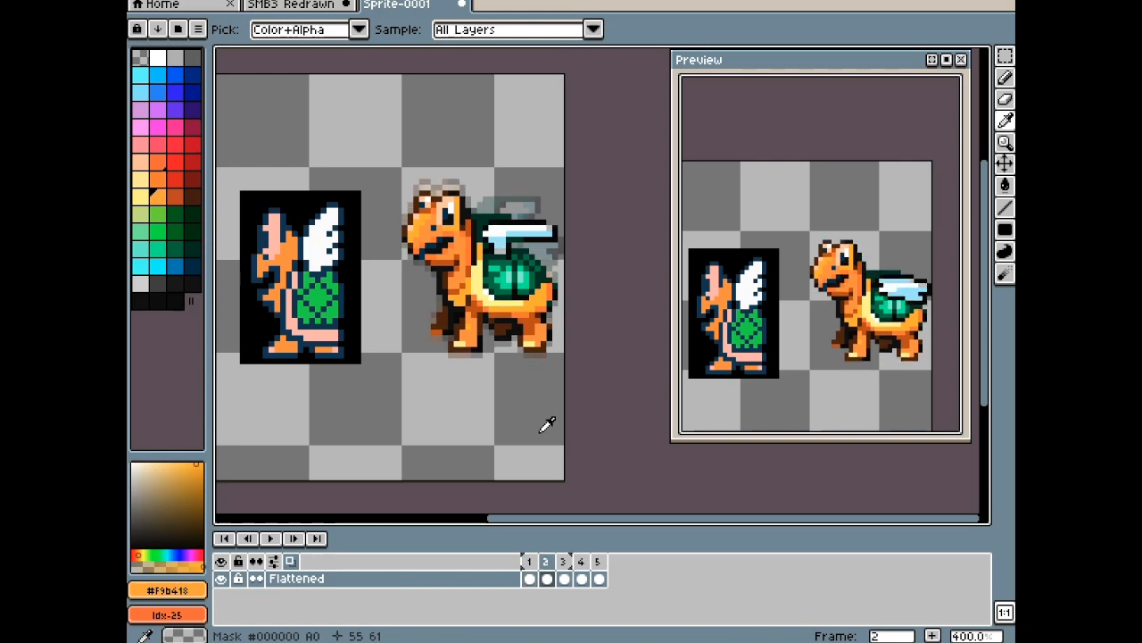
key(m)
scroll(440, 207, up, 5)
key(i)
click(403, 217)
key(l)
key(i)
click(443, 218)
key(l)
key(i)
click(411, 224)
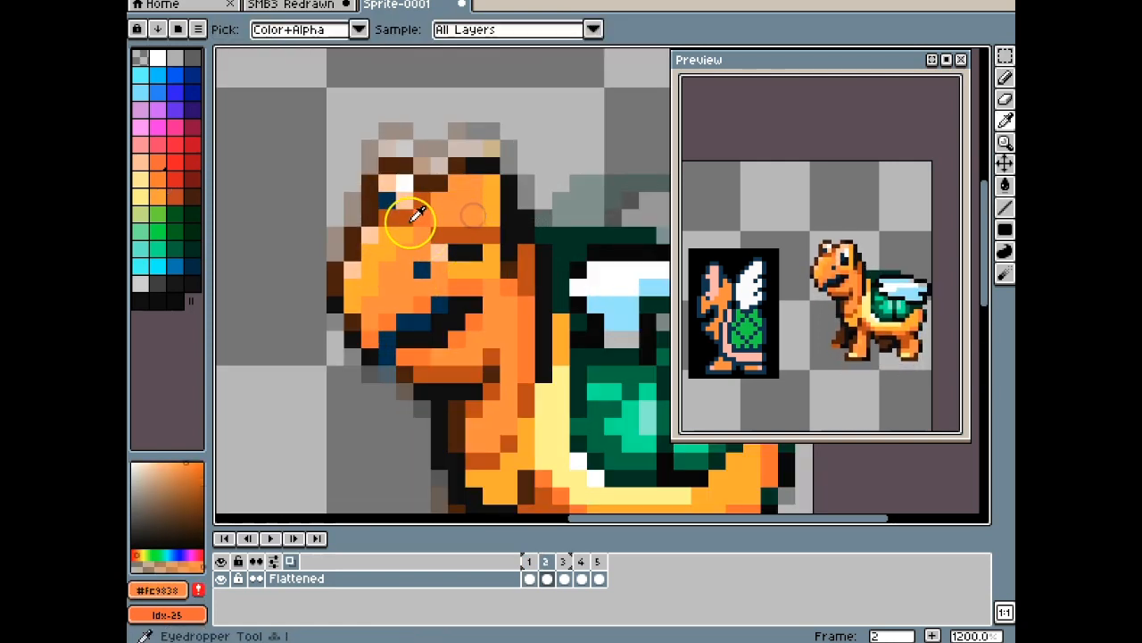
Complete the closed near eyelid on frame 2 with a darker orange back edge and #fc9838 beneath its crease
key(l)
drag(494, 176, 494, 228)
alt+click(457, 199)
drag(440, 251, 471, 251)
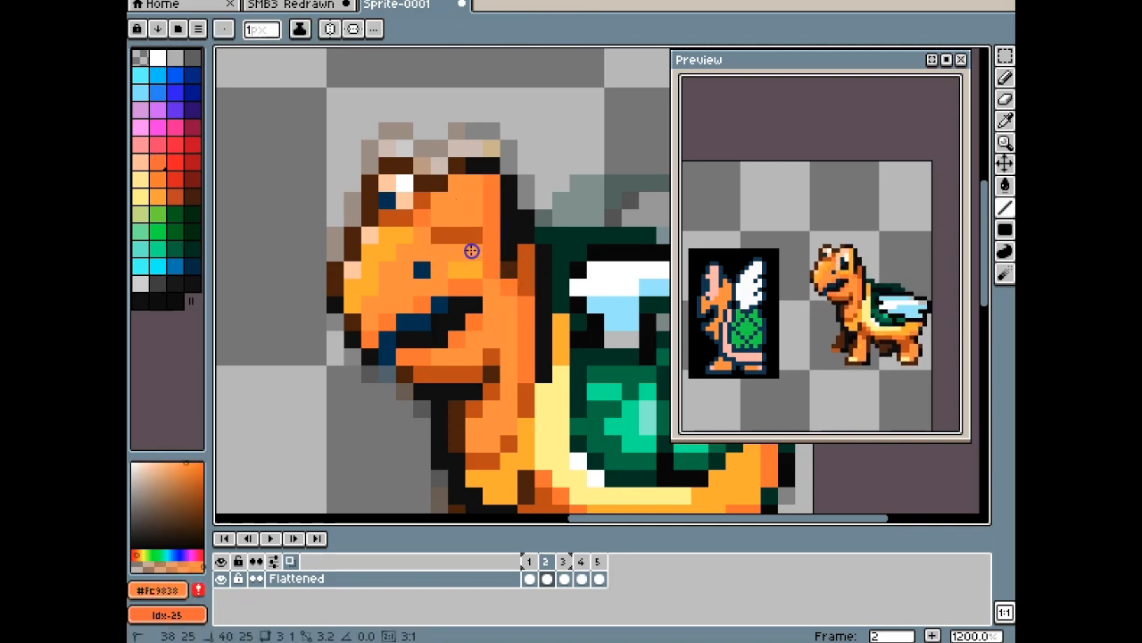
Close the far eye on frame 2 with sampled head tones and touch up the face outline with #502600
alt+click(473, 203)
drag(405, 183, 388, 200)
alt+click(395, 232)
click(388, 183)
alt+click(443, 171)
click(480, 264)
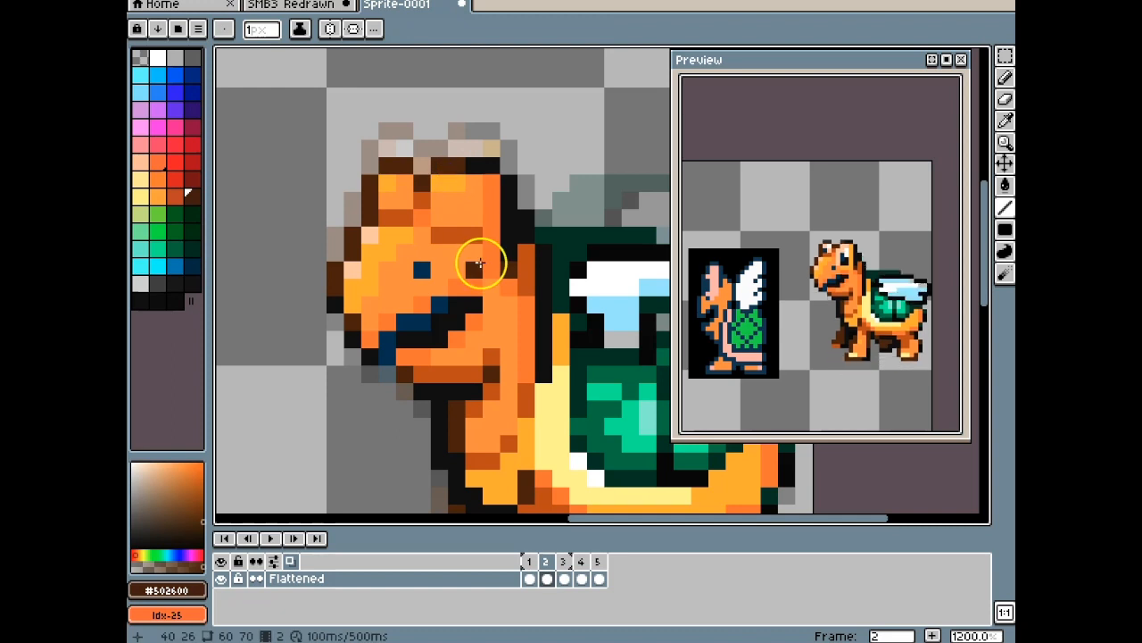
Lasso the Koopa's head on frame 2 and move it down one pixel
scroll(407, 181, down, 2)
key(m)
key(q)
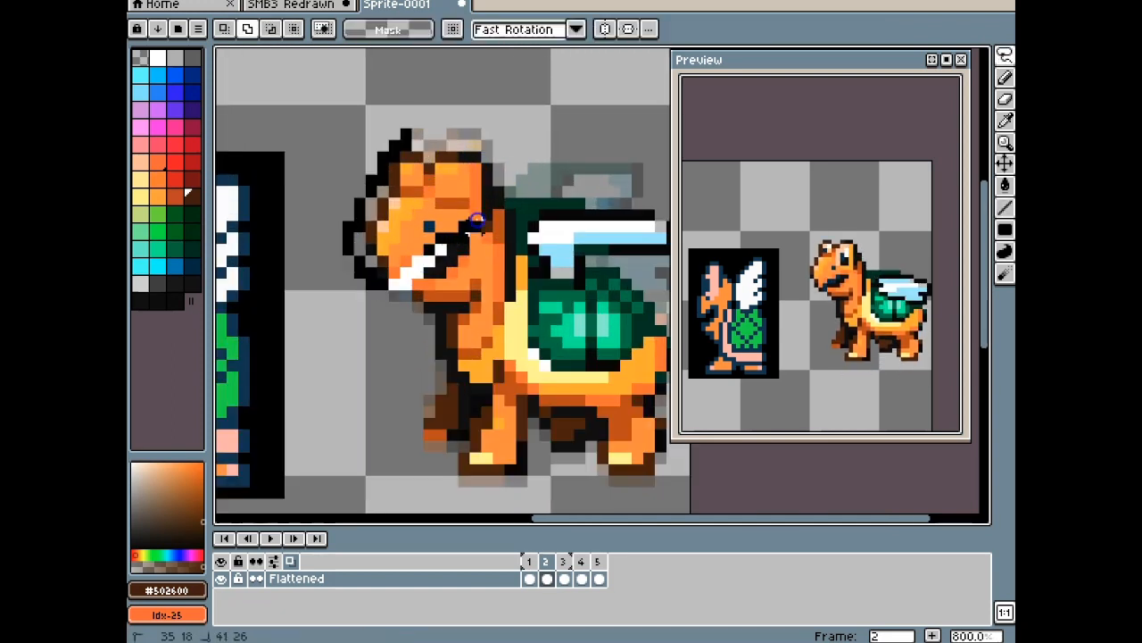
drag(419, 131, 419, 177)
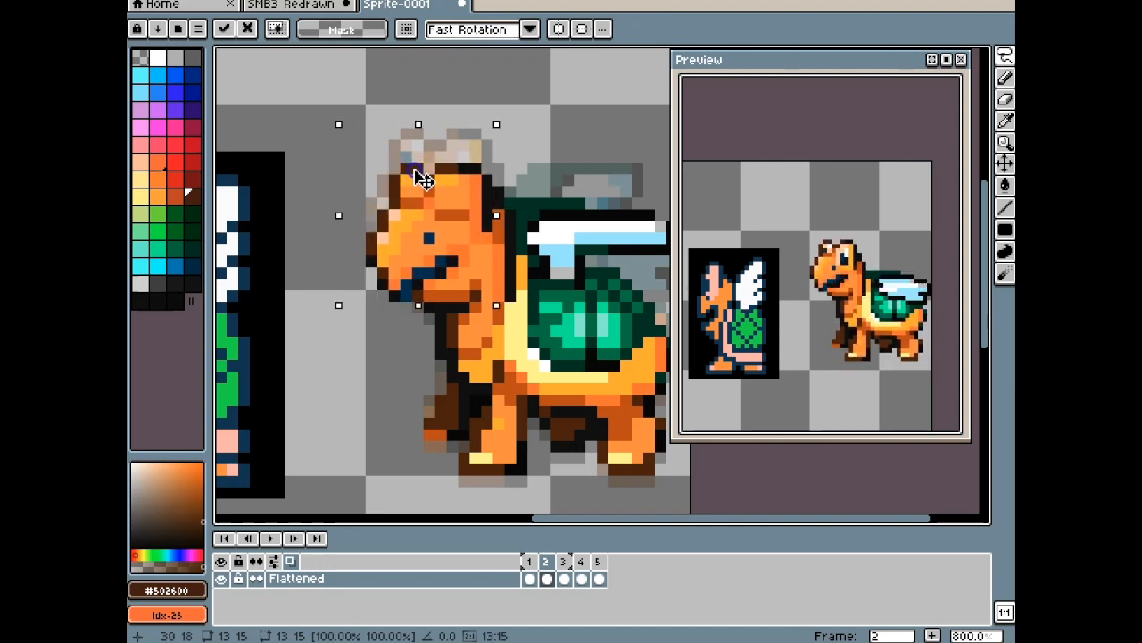
key(Return)
Paint over the navy mouth pixels on frame 2 with #bd5600 and sampled orange, and close the chin outline with #0c0c0c
key(i)
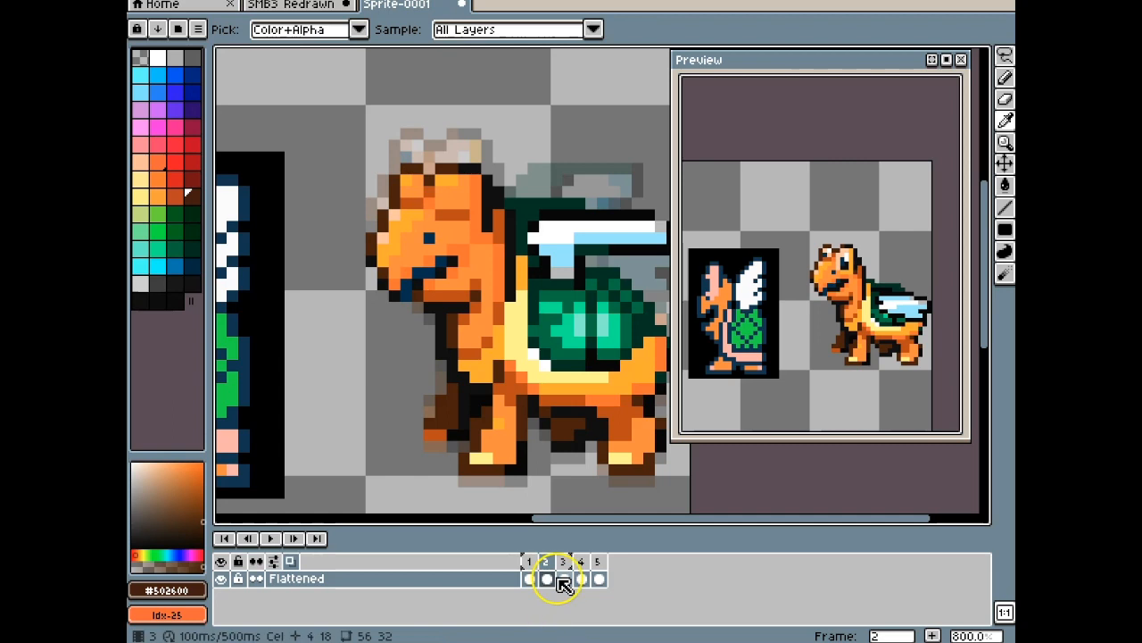
click(460, 250)
scroll(450, 254, up, 3)
key(l)
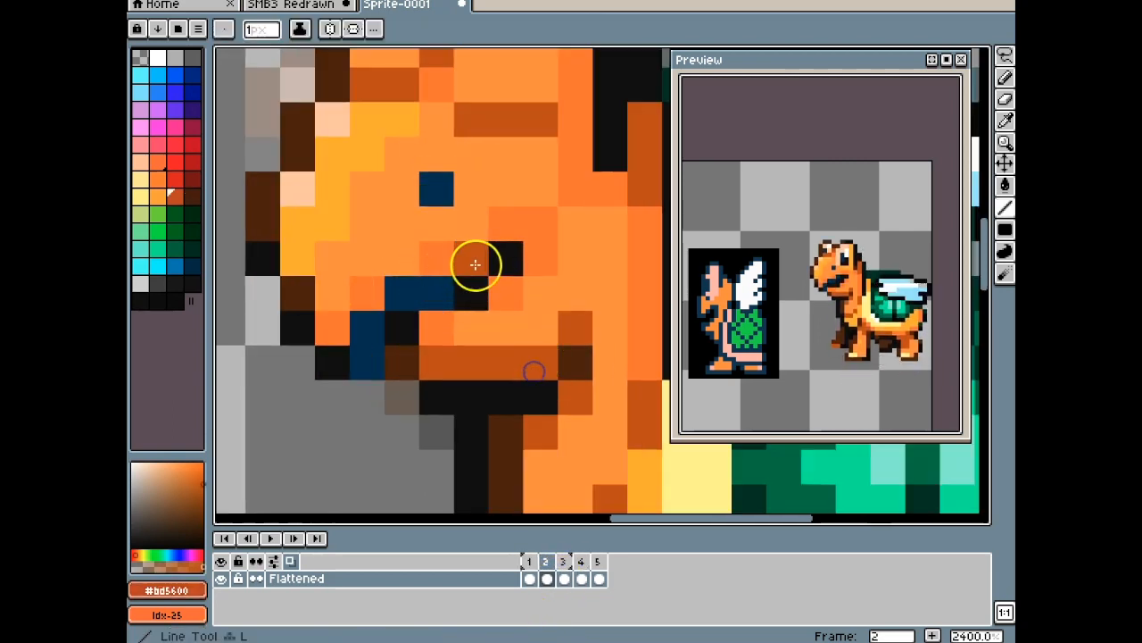
click(474, 265)
click(438, 298)
alt+click(365, 288)
click(400, 292)
click(375, 327)
alt+click(336, 370)
click(362, 373)
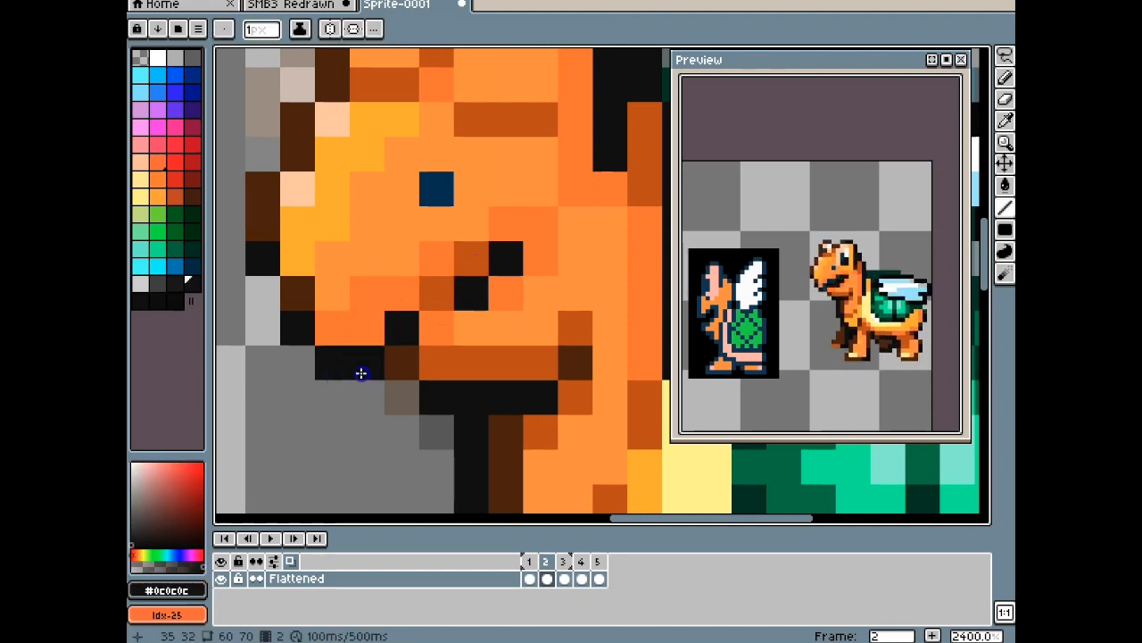
Replace the remaining black mouth pixels on frame 2 with sampled orange shades to close the mouth
alt+click(480, 259)
click(497, 256)
click(408, 327)
alt+click(511, 290)
click(475, 293)
alt+click(541, 293)
click(509, 300)
click(545, 270)
click(582, 330)
On frame 3, paint over the navy mouth pixels with #ff7c29 and neighbouring sampled orange
key(Right)
scroll(436, 290, down, 3)
scroll(457, 257, up, 3)
alt+click(494, 362)
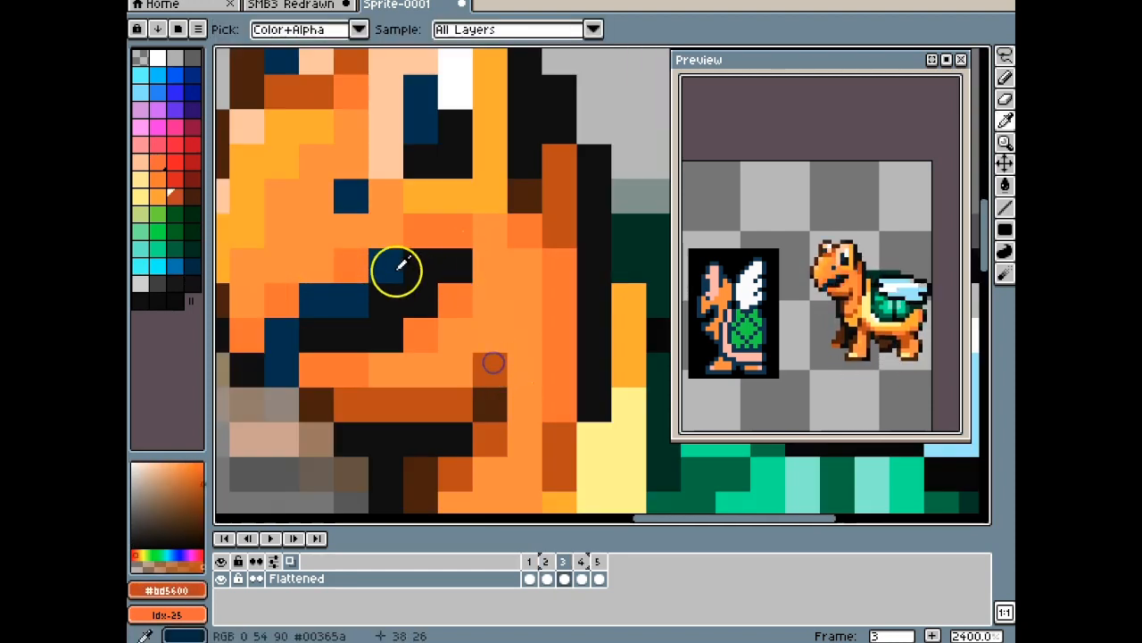
alt+click(354, 269)
click(384, 269)
click(342, 298)
click(314, 300)
alt+click(303, 255)
click(285, 290)
alt+click(309, 298)
click(277, 322)
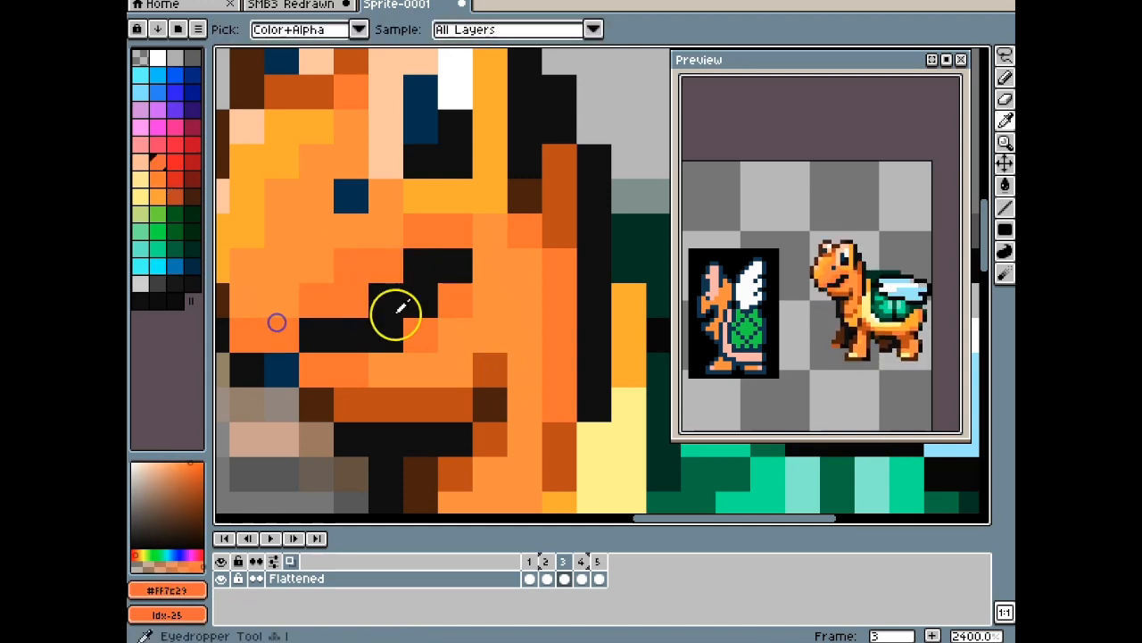
Replace the black mouth pixels on frame 3 with a #bd5600 mouth line surrounded by #ff7c29 and sampled orange
alt+click(492, 372)
drag(392, 300, 420, 271)
click(321, 328)
alt+click(420, 336)
click(393, 339)
click(428, 308)
alt+click(457, 304)
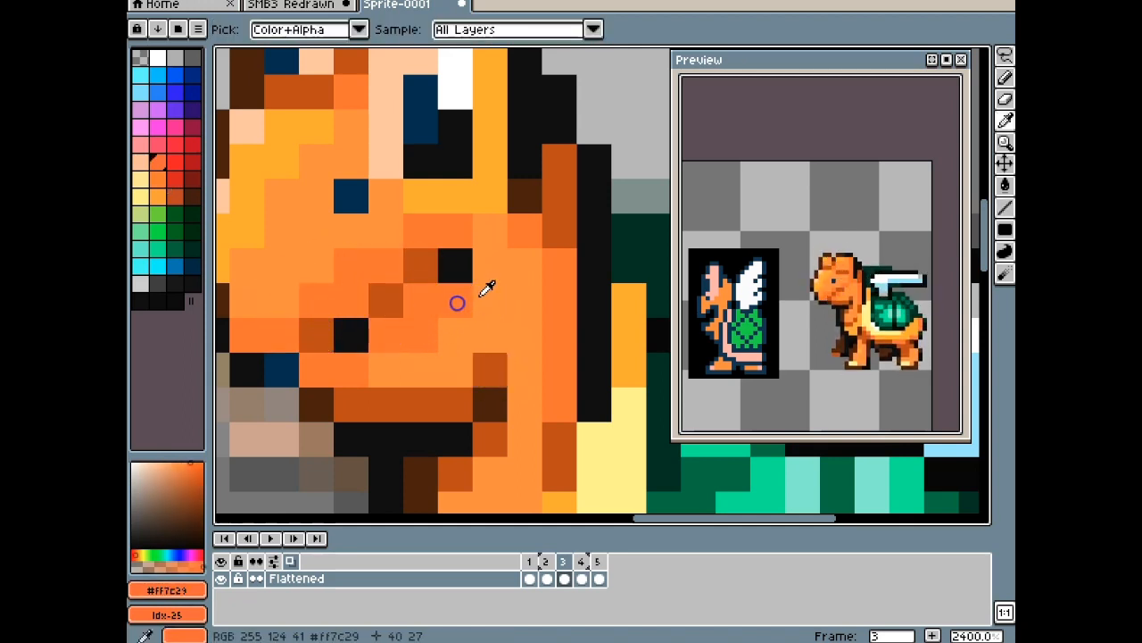
click(455, 266)
alt+click(485, 279)
click(455, 302)
click(422, 333)
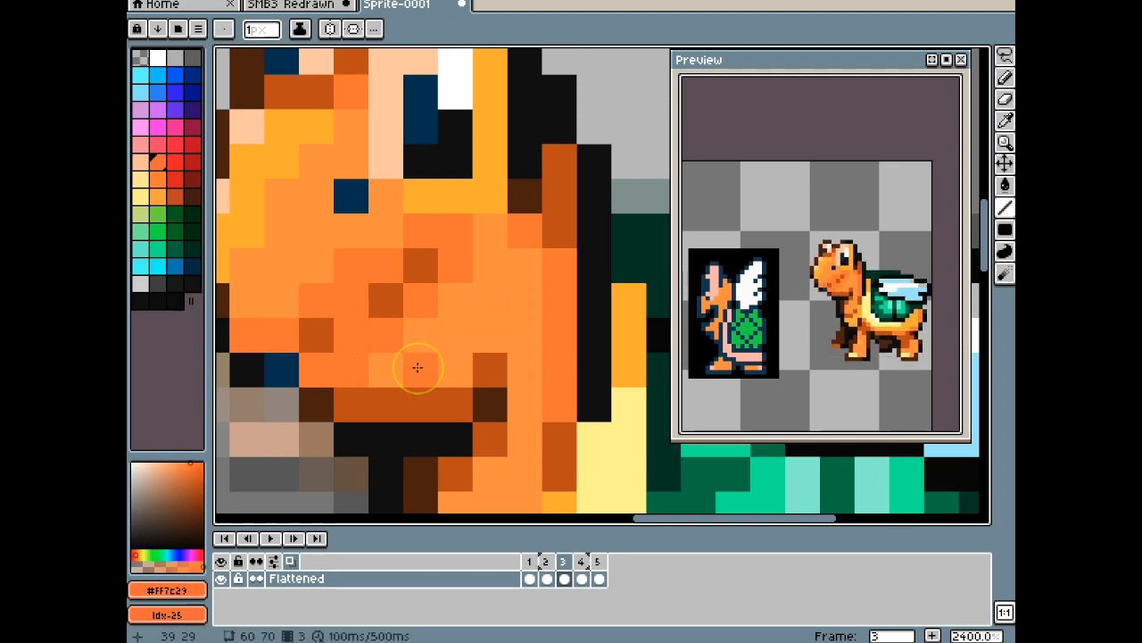
Step through the animation frames at full-sprite view to compare the Koopa's face and leg positions
scroll(433, 225, down, 6)
key(Right)
key(Right)
key(Right)
key(Right)
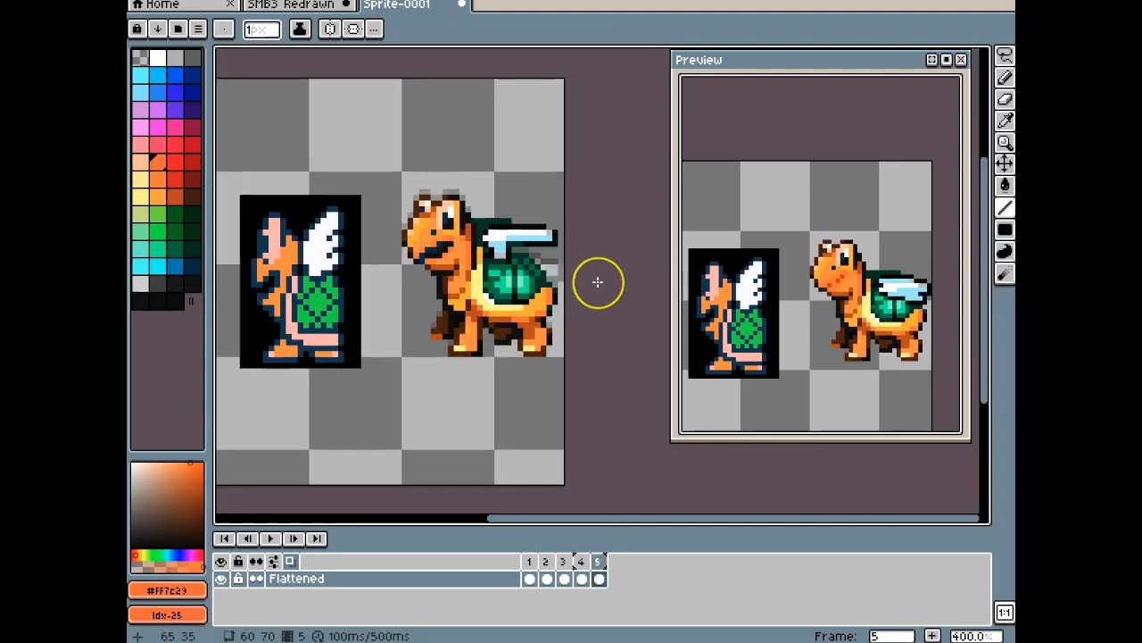
key(Left)
click(597, 284)
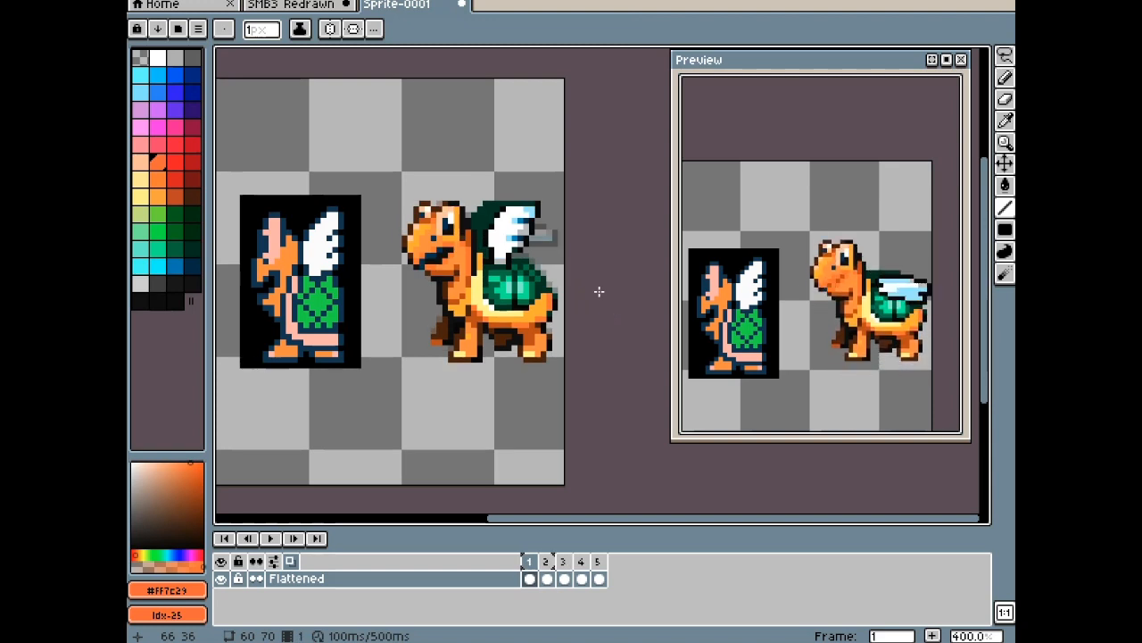
key(Right)
key(Left)
key(Right)
Select the lower part of the front legs on frame 2 and move it down one pixel
key(m)
scroll(473, 348, up, 5)
drag(352, 295, 533, 424)
mouse_move(516, 382)
mouse_down()
mouse_move(527, 384)
mouse_move(518, 382)
mouse_up()
key(ctrl+d)
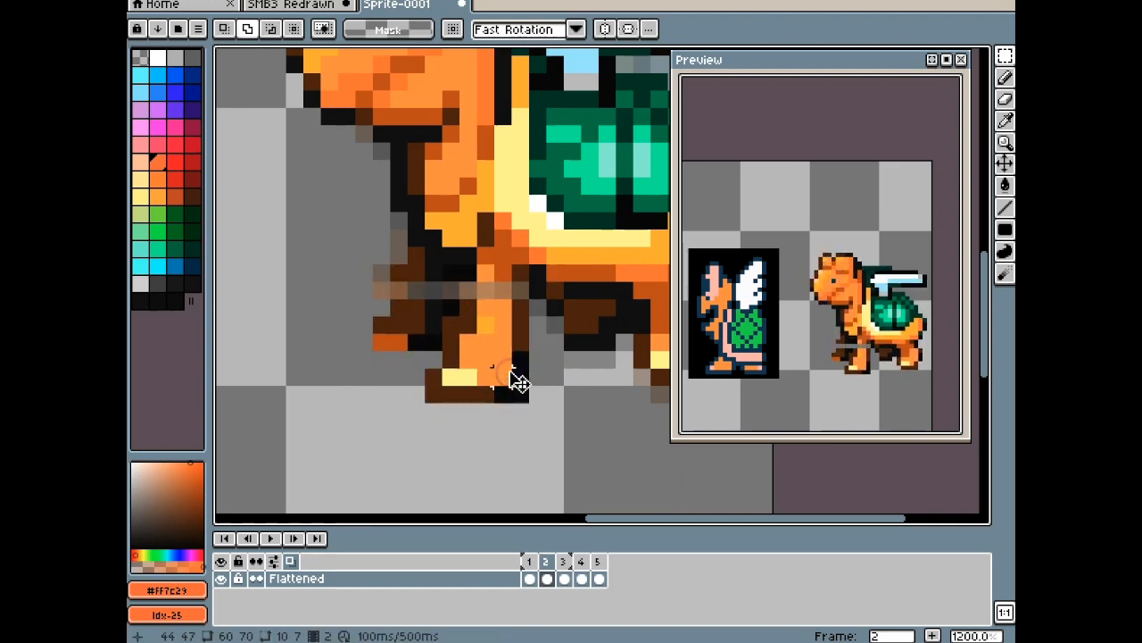
Fill the gap in the far front leg on frame 2 with sampled #502600
key(e)
click(399, 274)
scroll(428, 277, up, 2)
alt+click(403, 275)
key(l)
drag(403, 296, 369, 304)
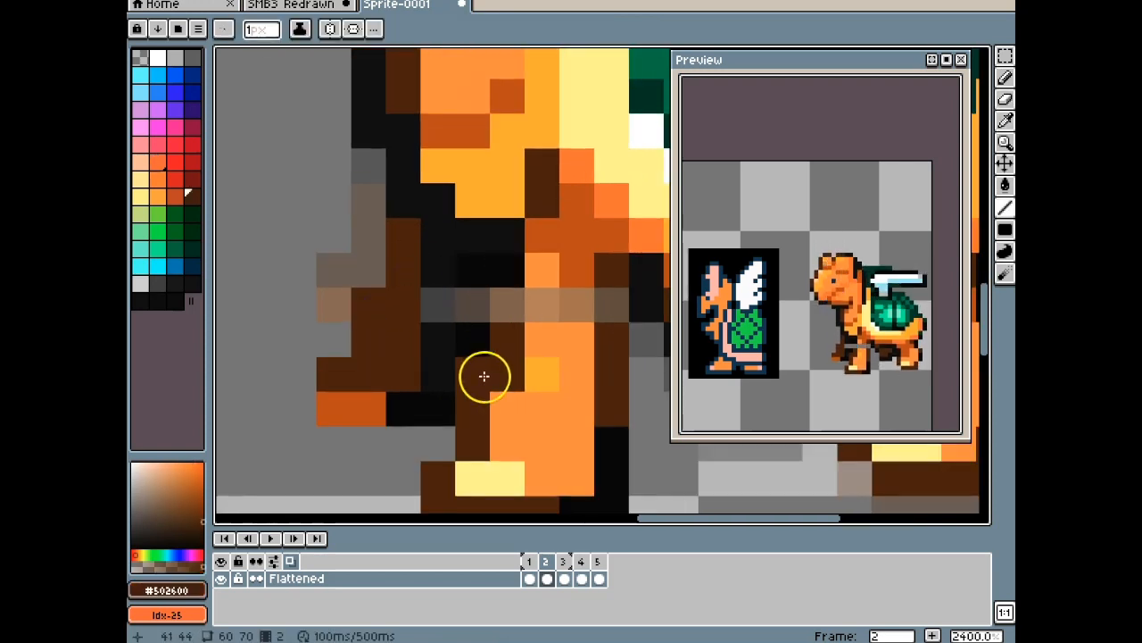
Fill the gap across the near front leg on frame 2 with sampled orange, #502600 and #030303
scroll(366, 304, down, 1)
click(528, 305)
alt+click(510, 287)
alt+click(502, 327)
click(501, 313)
alt+click(455, 301)
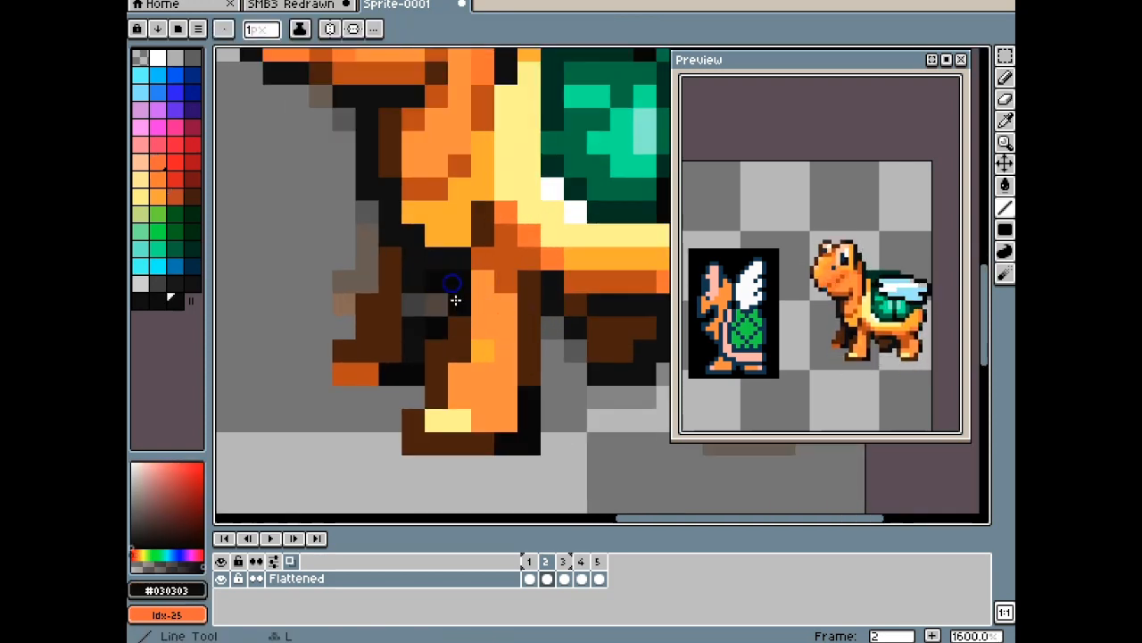
scroll(416, 303, down, 3)
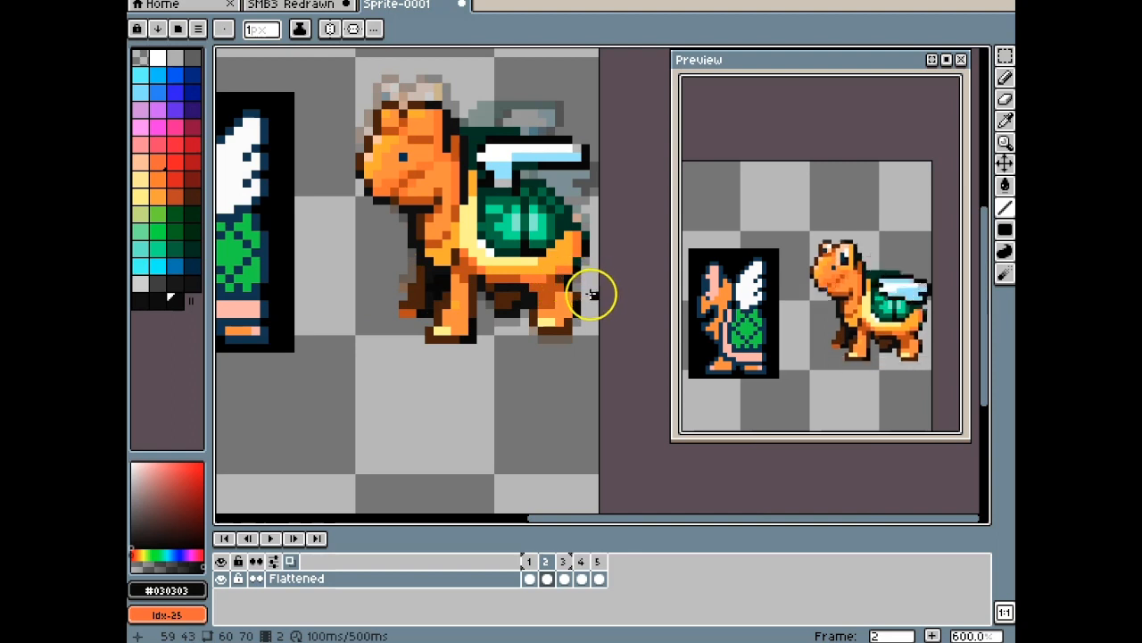
Select the lower near hind leg on frame 2 and move it one pixel down and one pixel left
key(m)
scroll(583, 315, up, 3)
drag(590, 379, 564, 263)
drag(543, 304, 520, 327)
key(ctrl+d)
Fill the gap in the near hind leg on frame 2 with the black outline colour and sampled dark orange
key(b)
scroll(554, 245, up, 1)
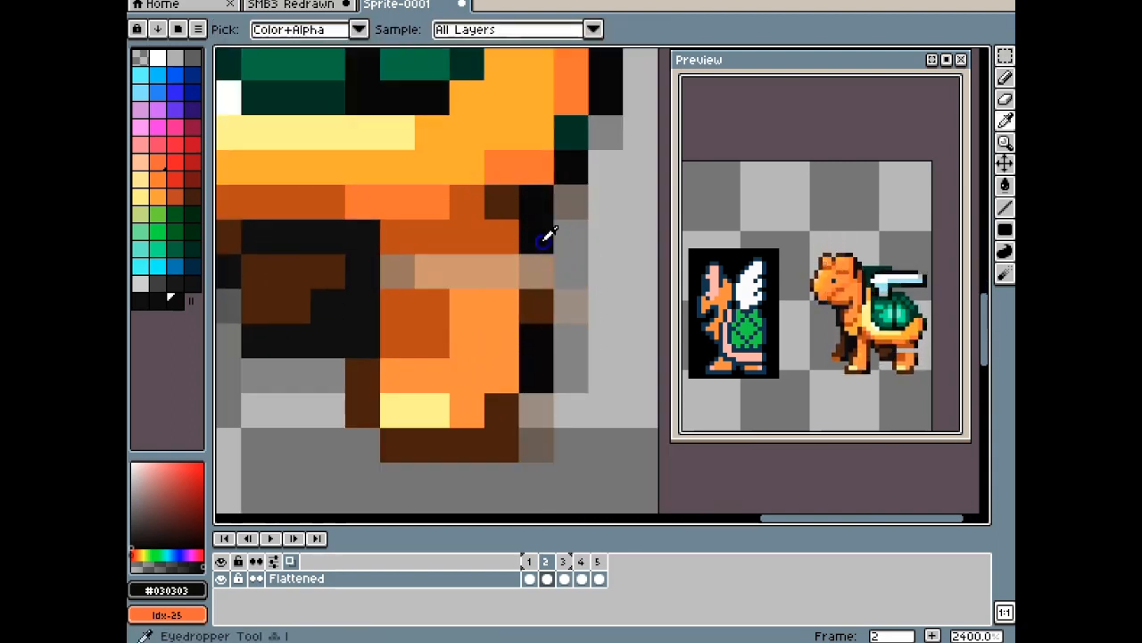
drag(503, 237, 502, 270)
alt+click(446, 238)
drag(397, 272, 473, 268)
Try to thicken the far hind leg's outline downwards on frame 2 with #0c0c0c
scroll(473, 270, down, 2)
alt+click(453, 288)
scroll(406, 292, up, 2)
click(369, 323)
drag(462, 351, 361, 347)
drag(391, 254, 382, 276)
key(e)
click(353, 251)
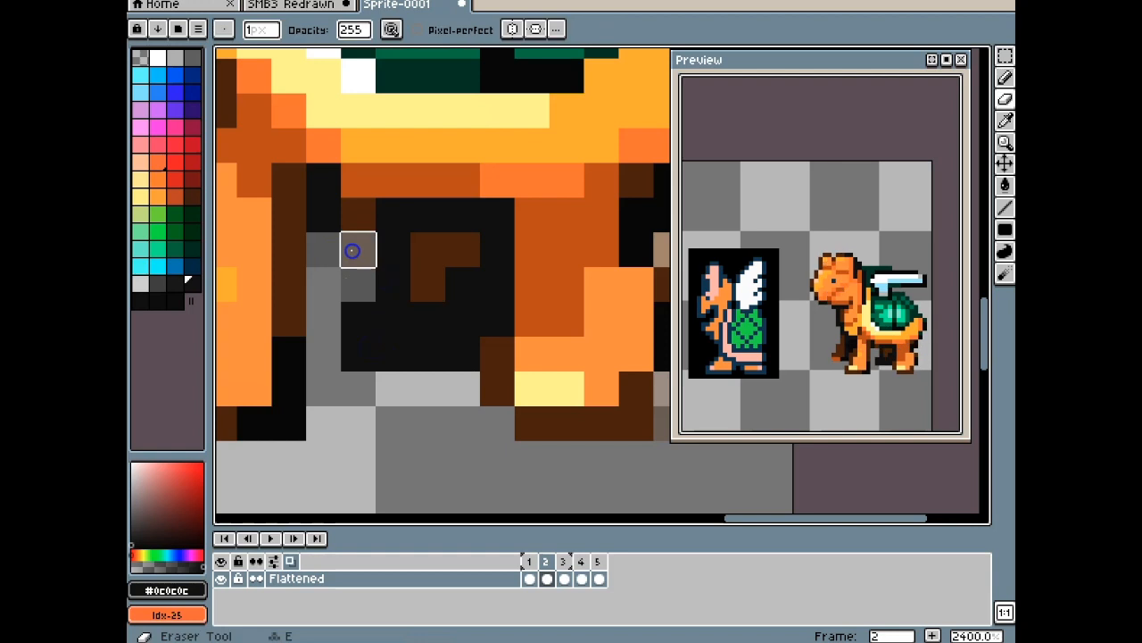
key(ctrl+z)
key(ctrl+z)
key(ctrl+z)
Draw a lower #0c0c0c outline under the far hind leg on frame 2
alt+click(406, 324)
drag(388, 355, 464, 380)
key(l)
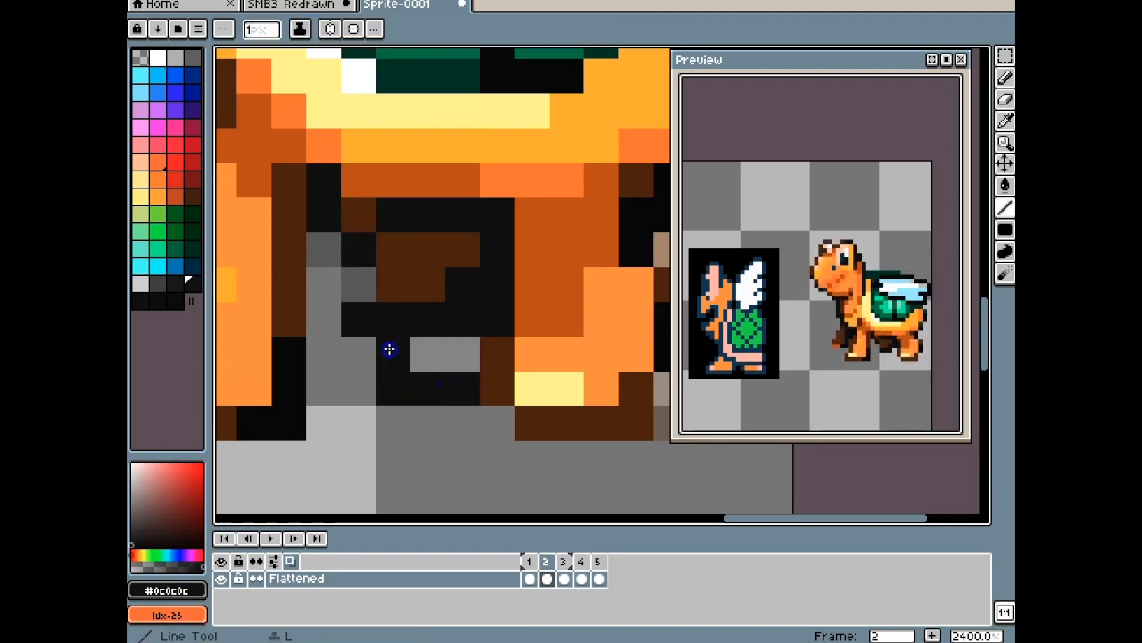
Erase the stray outline pixels in front of the far hind leg on frame 2 and fill its lower part with #502600
key(w)
click(358, 317)
key(ctrl+d)
key(e)
click(358, 315)
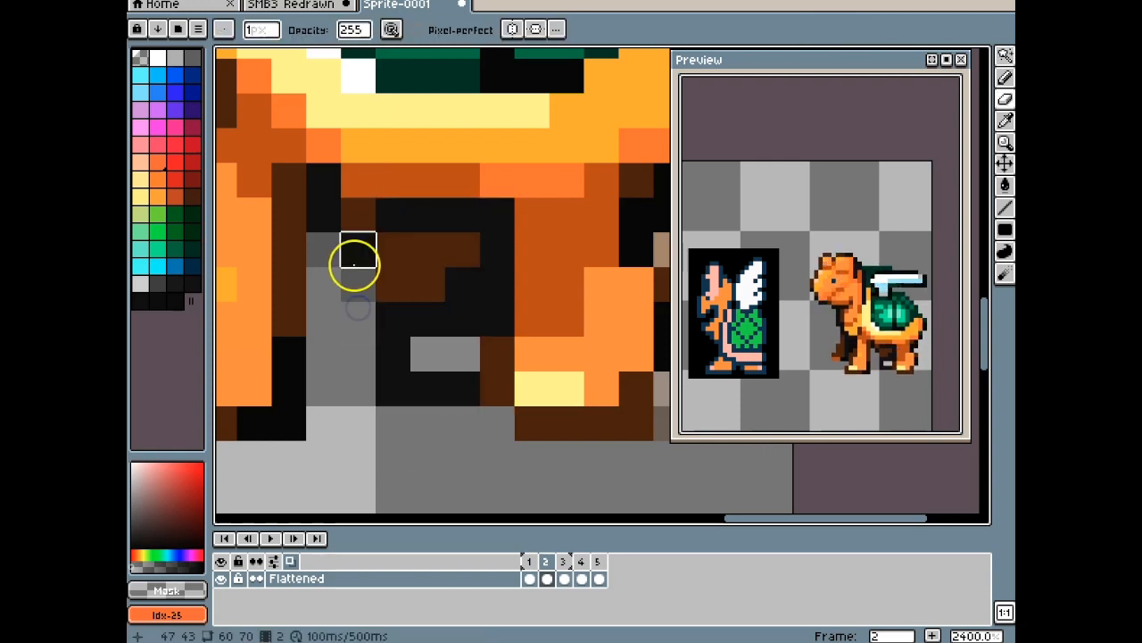
click(356, 259)
alt+click(406, 283)
mouse_move(407, 280)
mouse_down()
mouse_move(456, 317)
mouse_move(459, 342)
mouse_move(429, 343)
mouse_up()
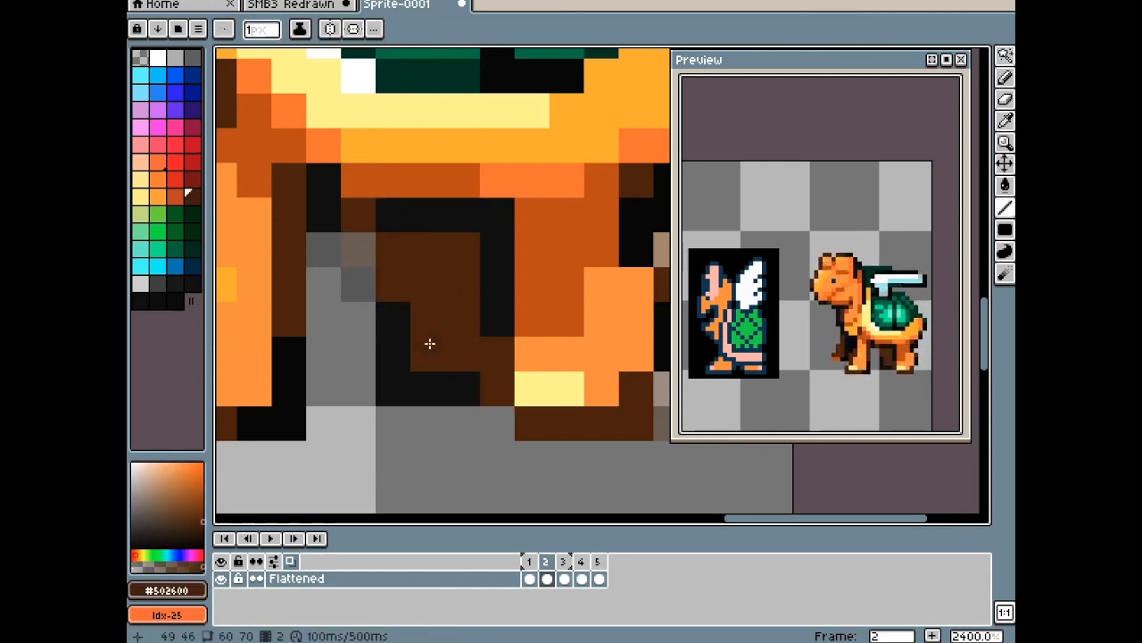
Select the lower near hind leg on frame 3 and move it one pixel left
key(Right)
scroll(441, 294, down, 3)
scroll(568, 234, up, 1)
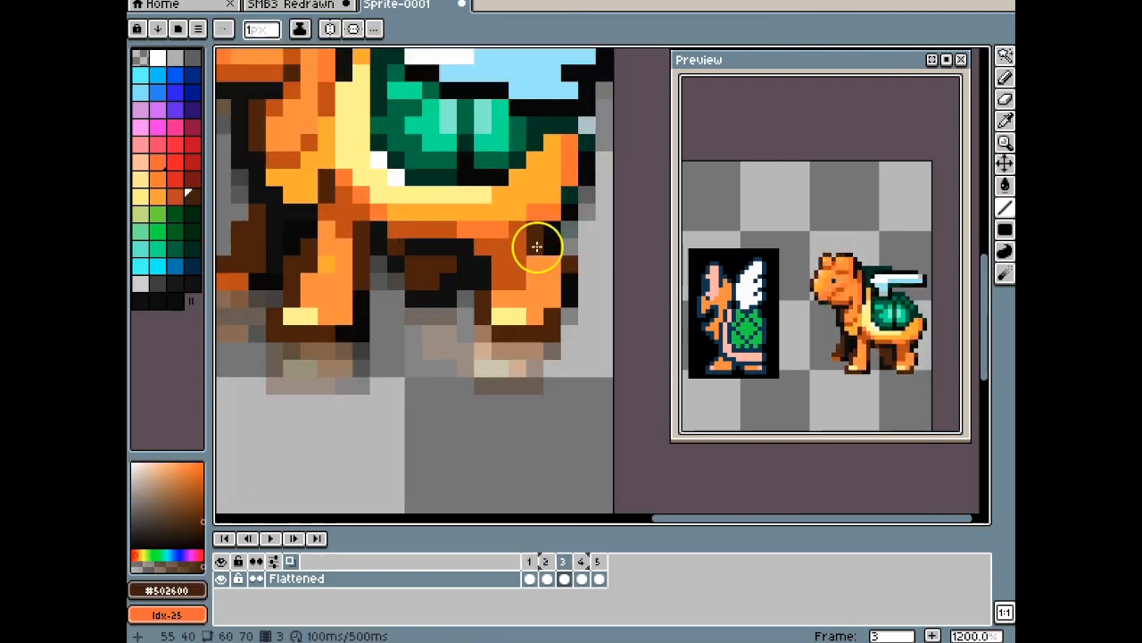
scroll(550, 254, up, 1)
key(m)
drag(596, 358, 459, 267)
drag(534, 302, 513, 300)
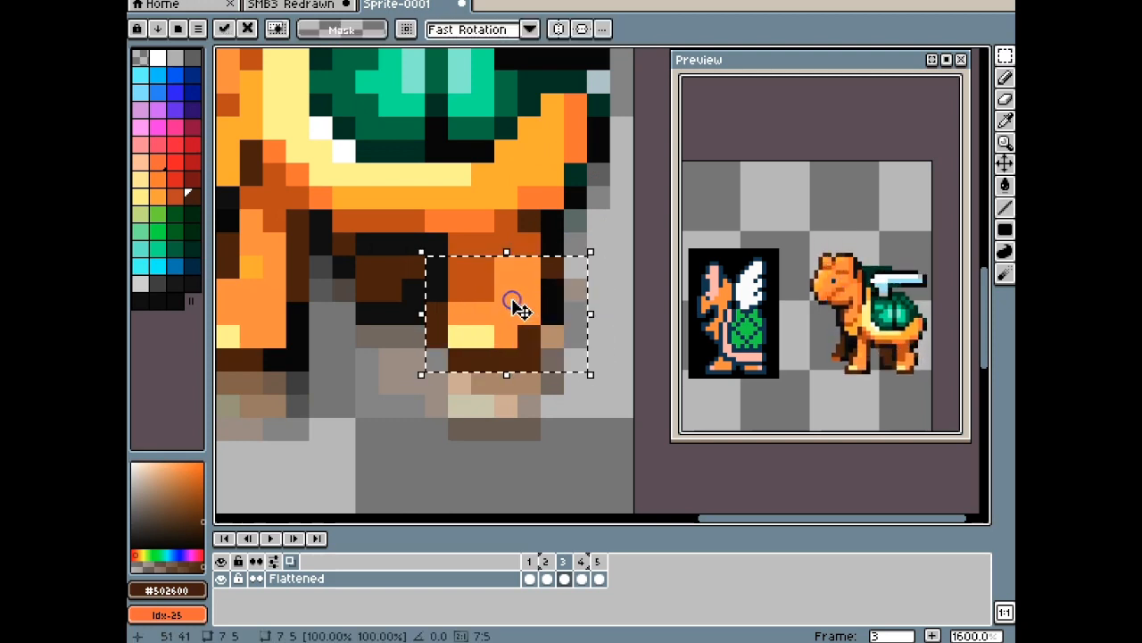
key(ctrl+d)
Compare with frame 2 and move the lower far hind leg on frame 3 one pixel right
key(Left)
key(Right)
mouse_move(406, 311)
mouse_down()
mouse_move(351, 272)
mouse_move(374, 298)
mouse_move(409, 298)
mouse_up()
key(ctrl+d)
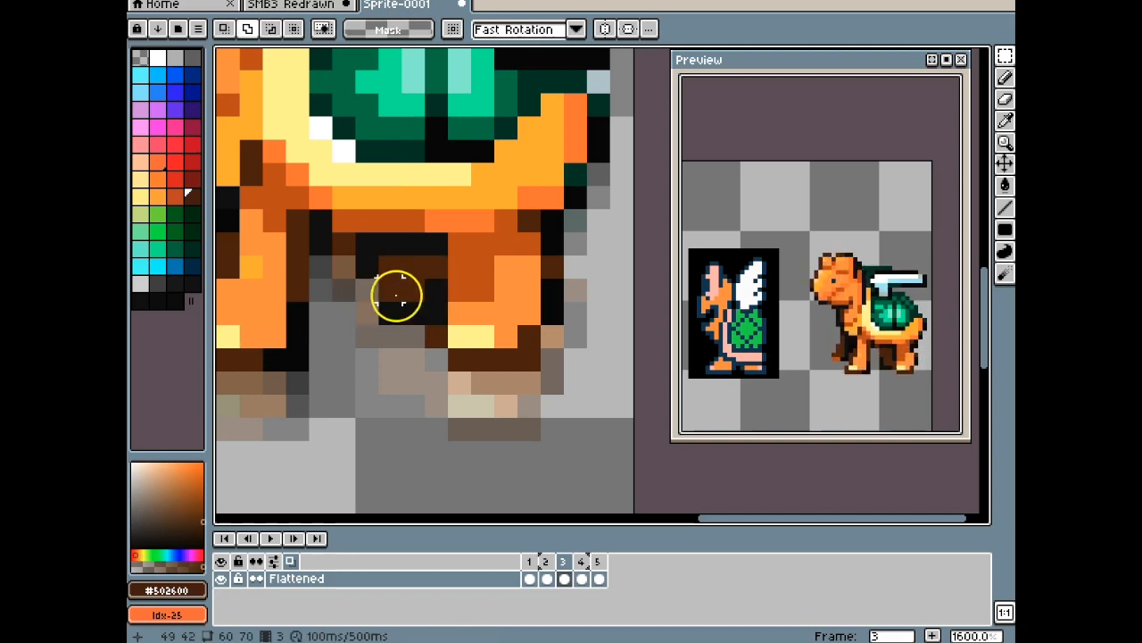
Round off the wing's upper outer corner on frame 5 with #030303 outline pixels and erase the leftover corner outline
scroll(500, 269, down, 4)
scroll(492, 140, down, 2)
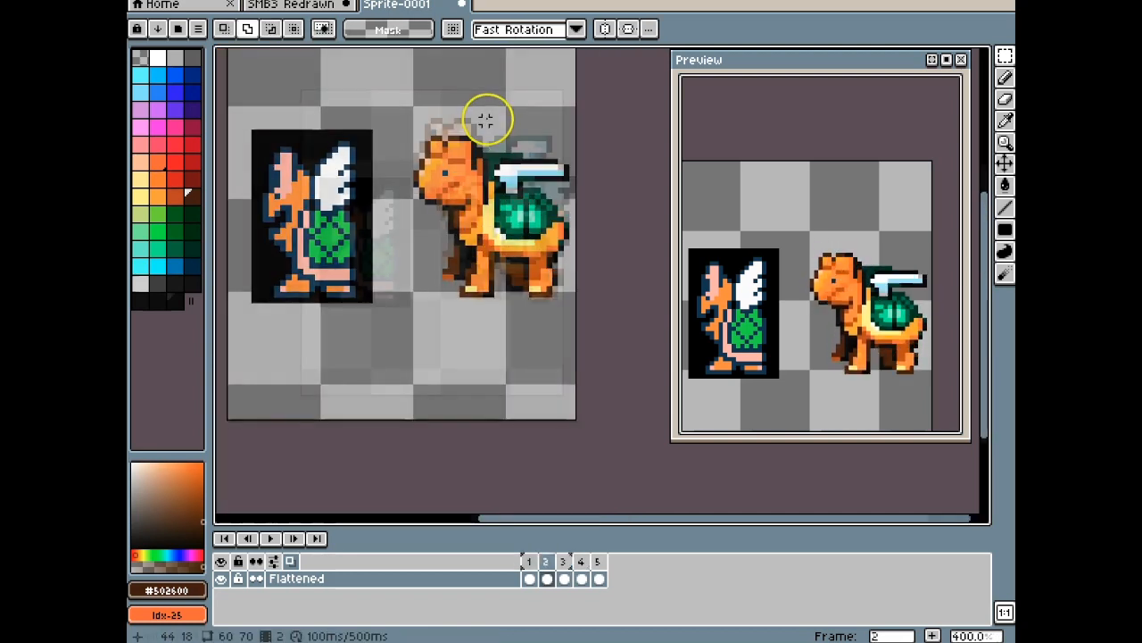
key(Right)
key(Right)
scroll(549, 213, up, 6)
key(i)
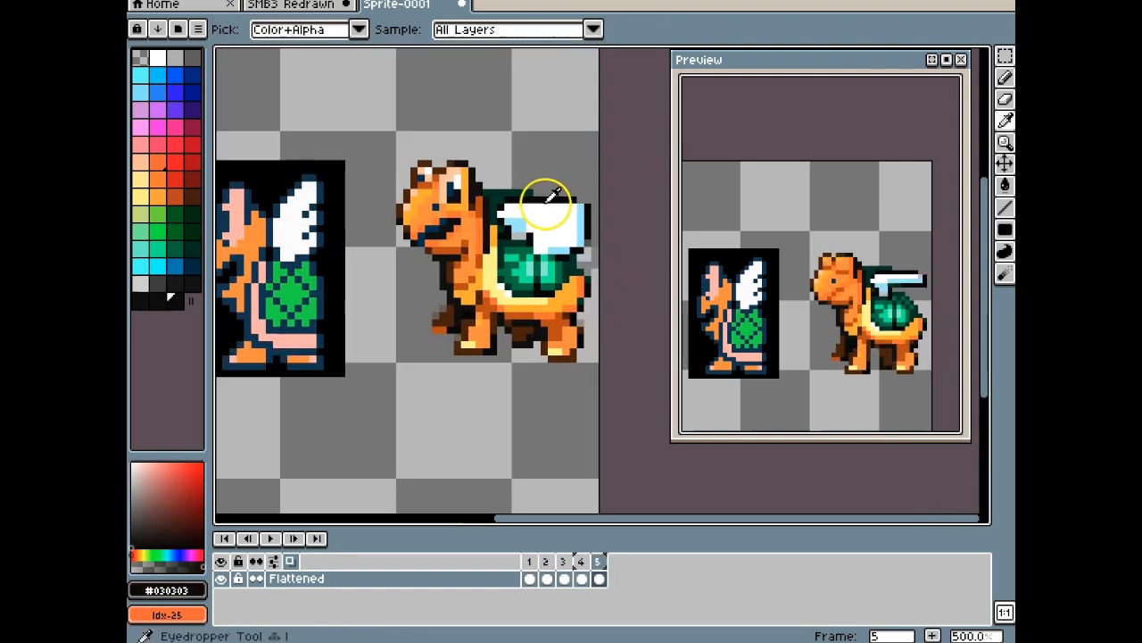
key(l)
click(576, 228)
drag(561, 222, 590, 257)
key(e)
click(554, 205)
click(573, 220)
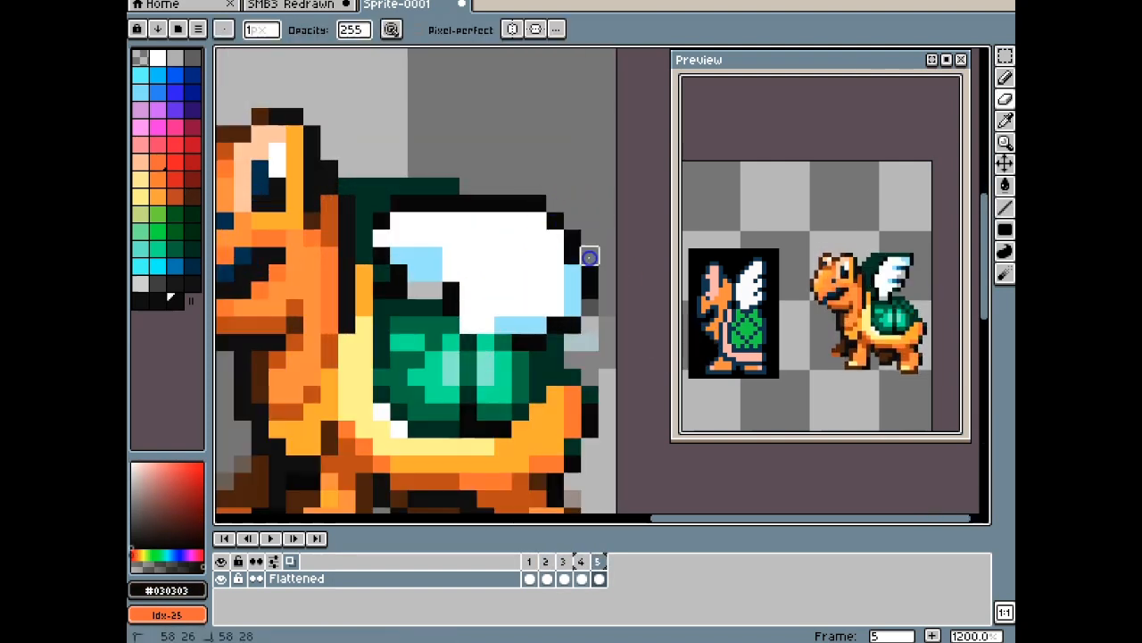
Compare the neighbouring frames and shade the wing's upper outer edge on frame 5 with #abeaff
key(Right)
key(Left)
key(Left)
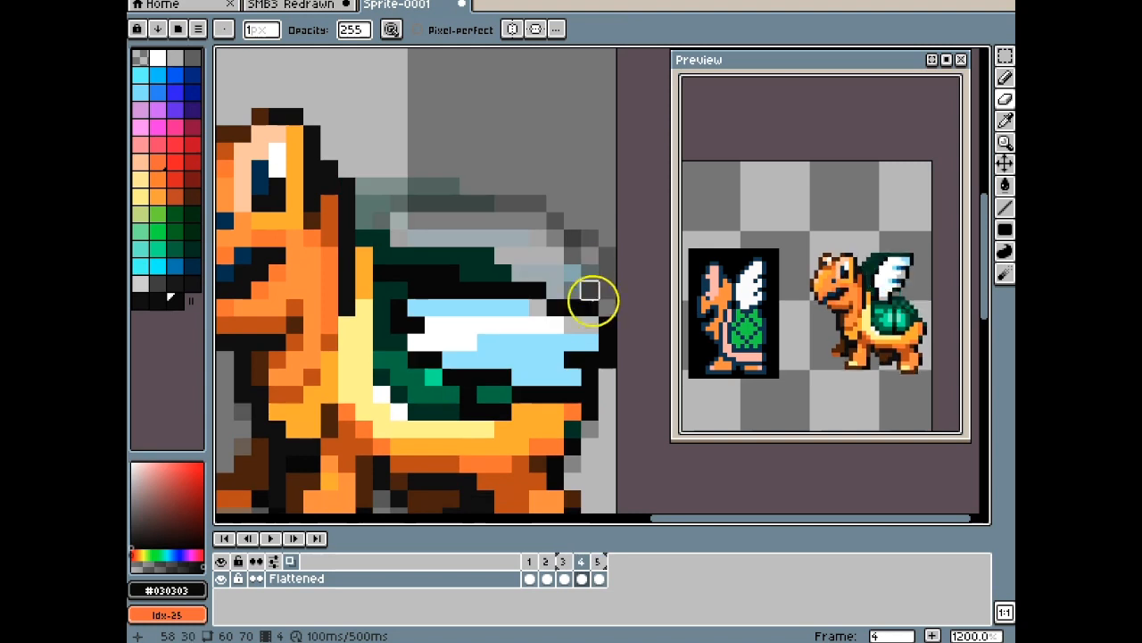
key(Right)
key(Right)
key(Left)
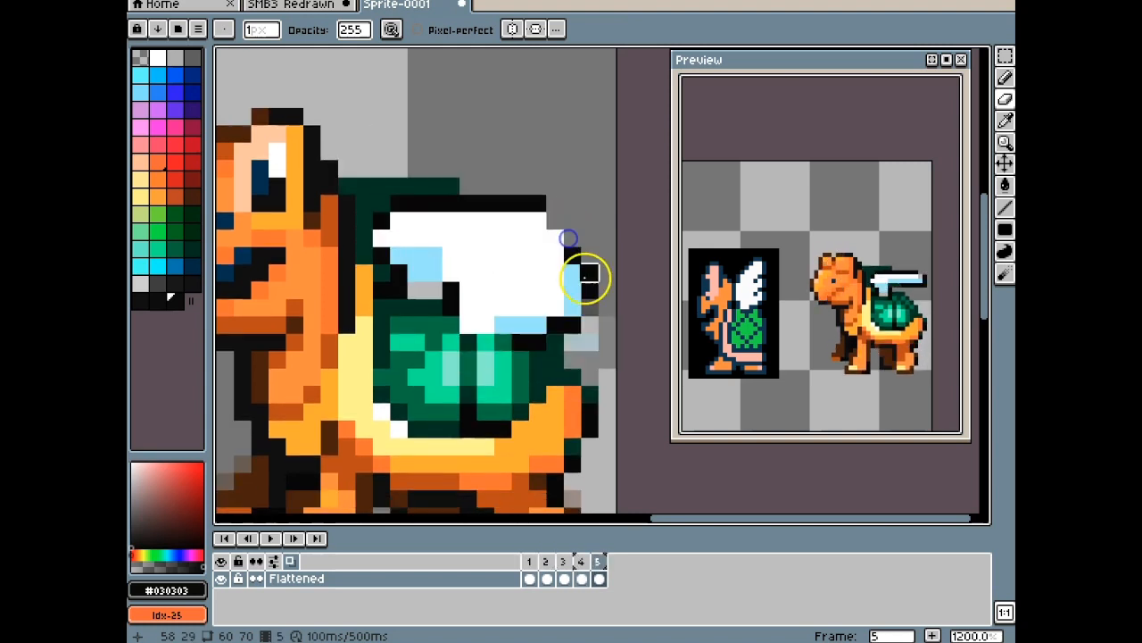
key(l)
mouse_move(572, 273)
mouse_down()
mouse_move(577, 304)
mouse_move(555, 238)
mouse_up()
alt+click(556, 323)
click(538, 221)
click(521, 221)
click(572, 277)
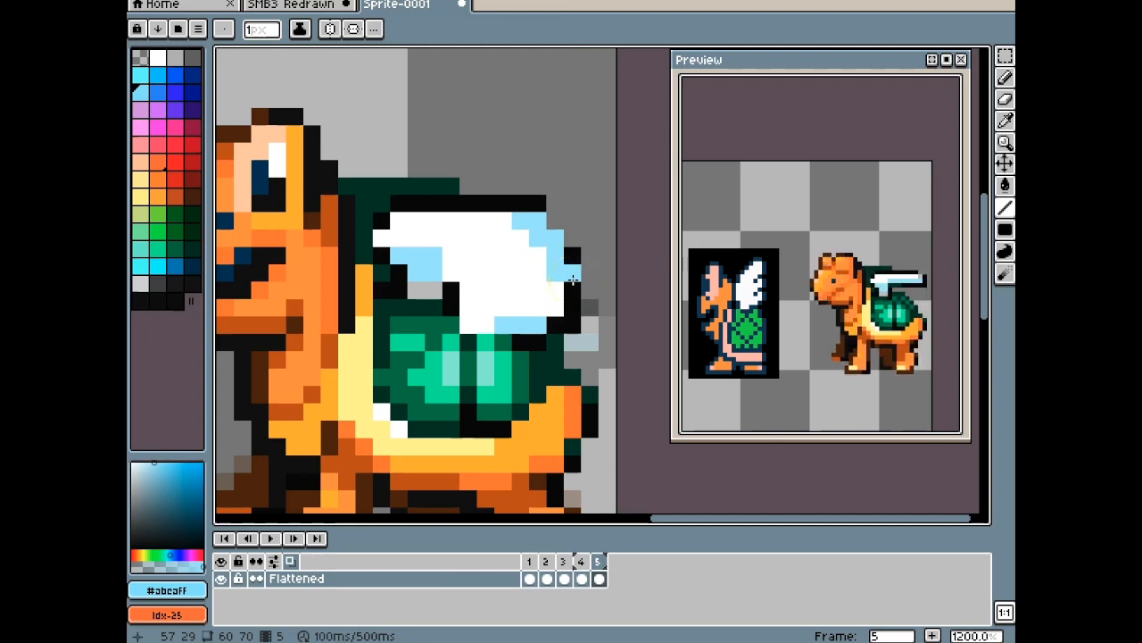
Redraw the wing's outer outline on frame 5 closer in with sampled #030303, checking it against the other frames
key(i)
key(Right)
click(479, 294)
key(Right)
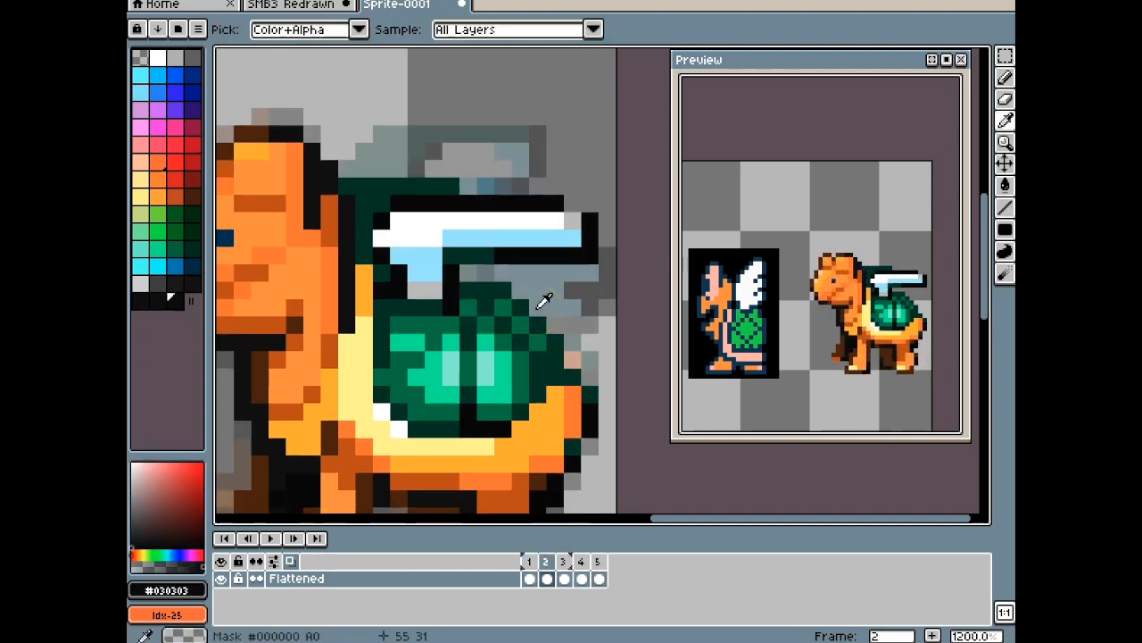
key(Right)
key(Right)
key(Right)
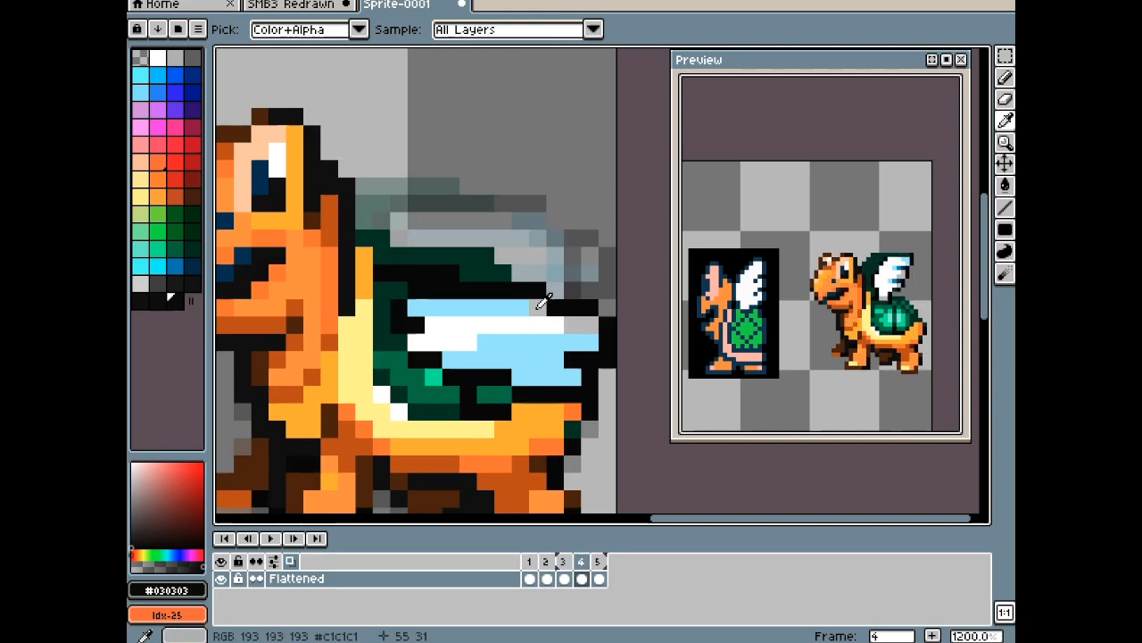
click(541, 214)
key(b)
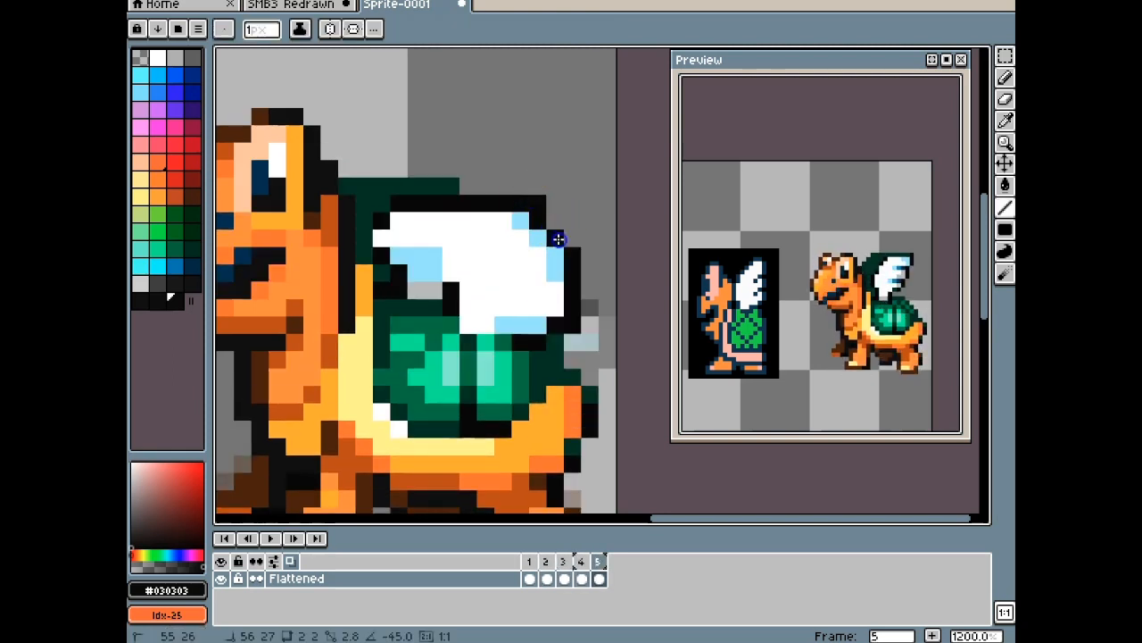
click(538, 220)
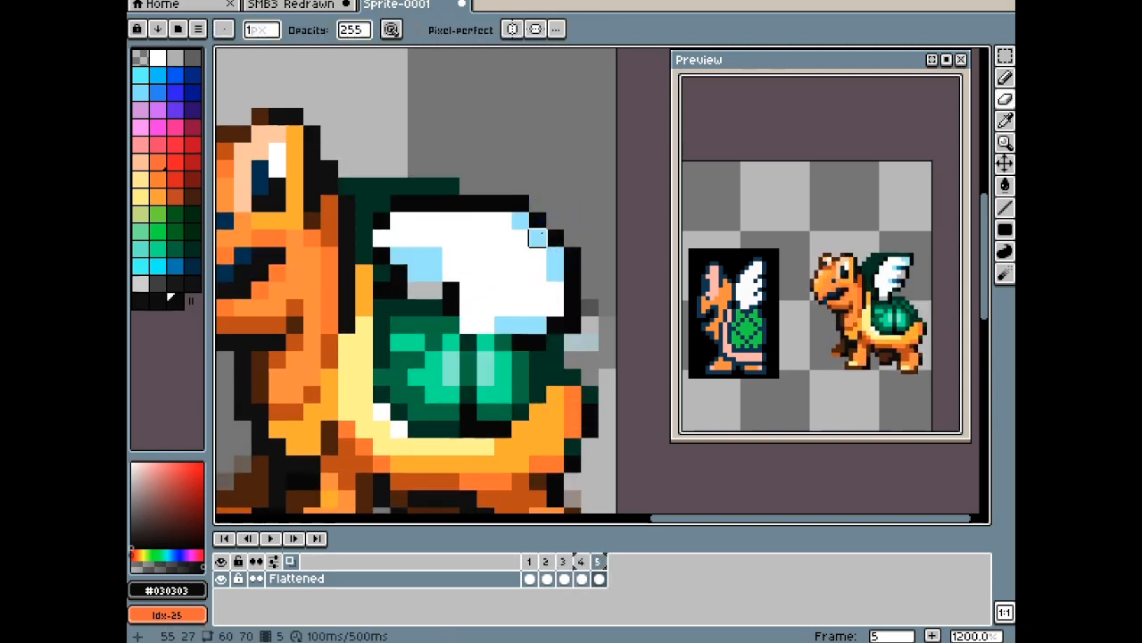
Redraw the outline along the wing's lower edge on frame 5 with sampled #030303
key(Right)
click(554, 429)
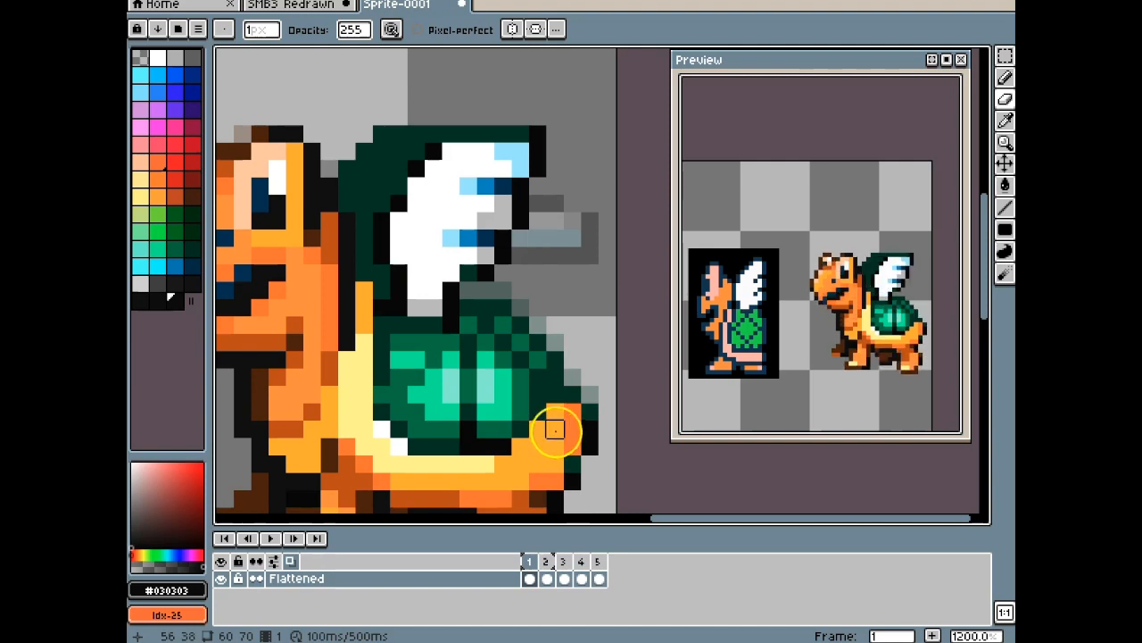
key(Left)
key(i)
click(456, 298)
key(l)
drag(471, 330, 510, 344)
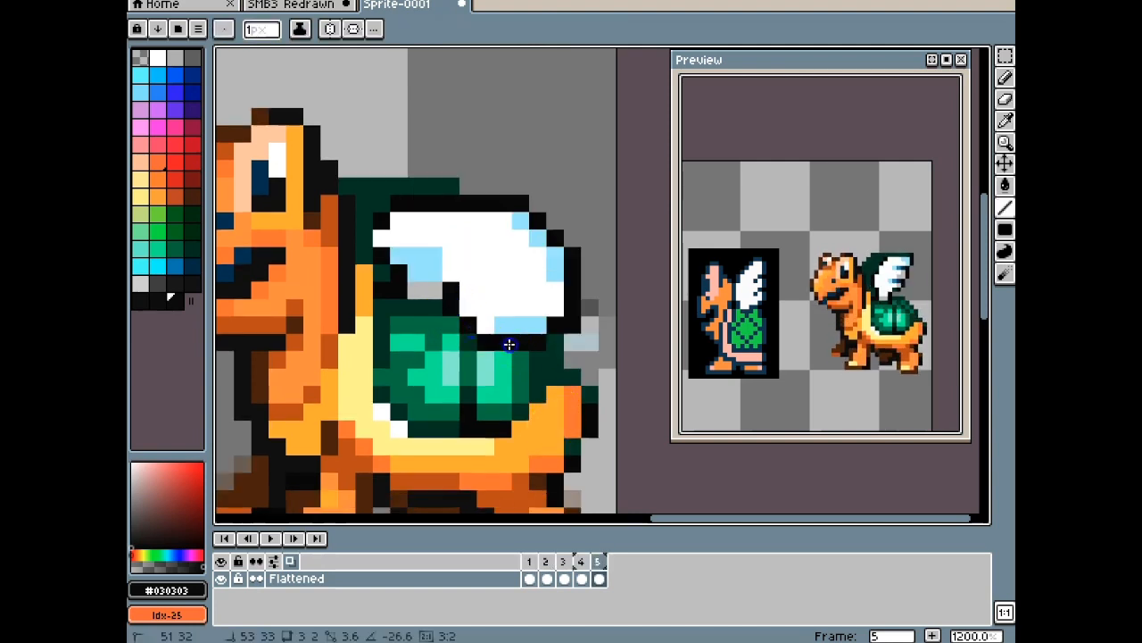
Shade the wing's lower inner edge on frame 5 with sampled #abeaff
key(i)
click(512, 327)
key(l)
drag(466, 307, 478, 318)
Sample grey #c1c1c1 and add it to the wing's upper outer edge on frame 5
key(i)
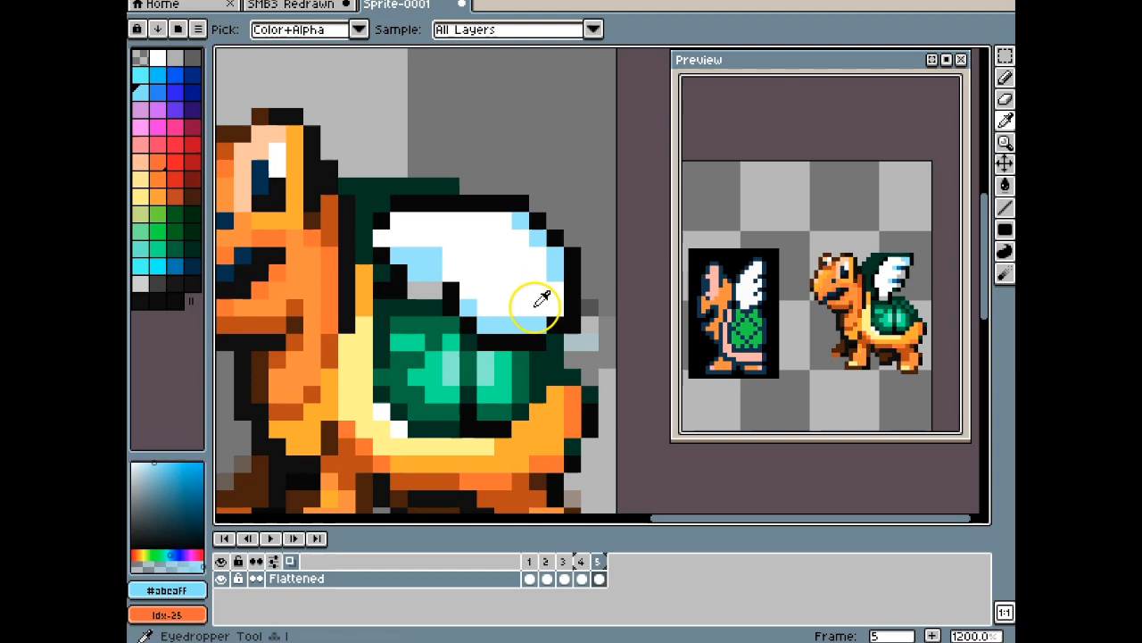
click(574, 323)
key(l)
click(510, 219)
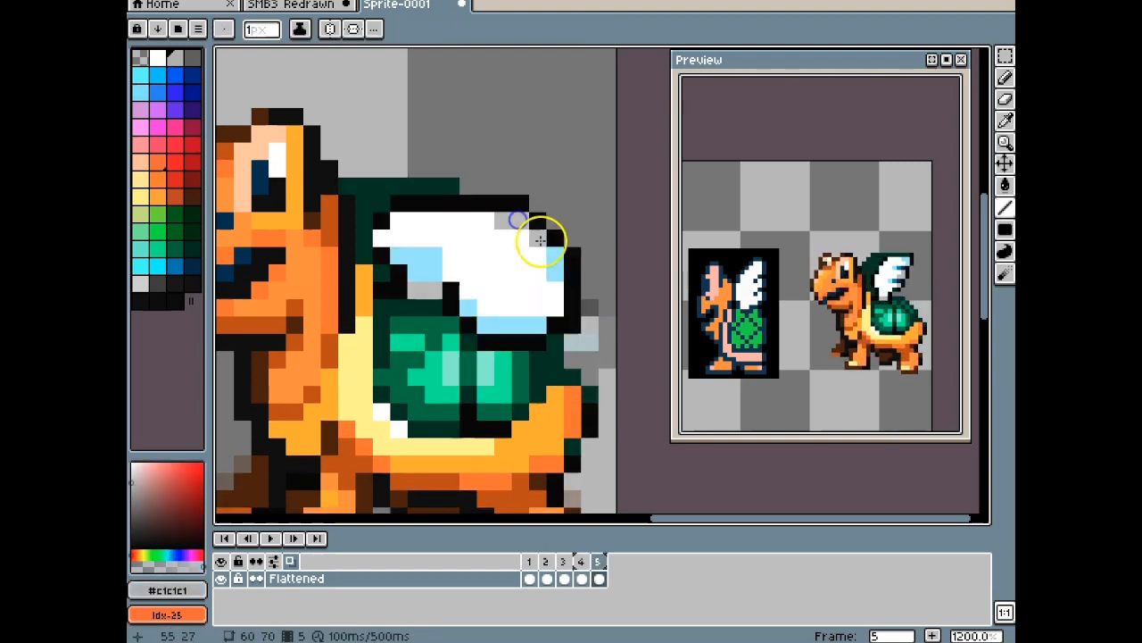
Step through the frames and view the whole sprite and its animation preview at a smaller scale
key(Right)
key(Right)
key(Right)
key(Right)
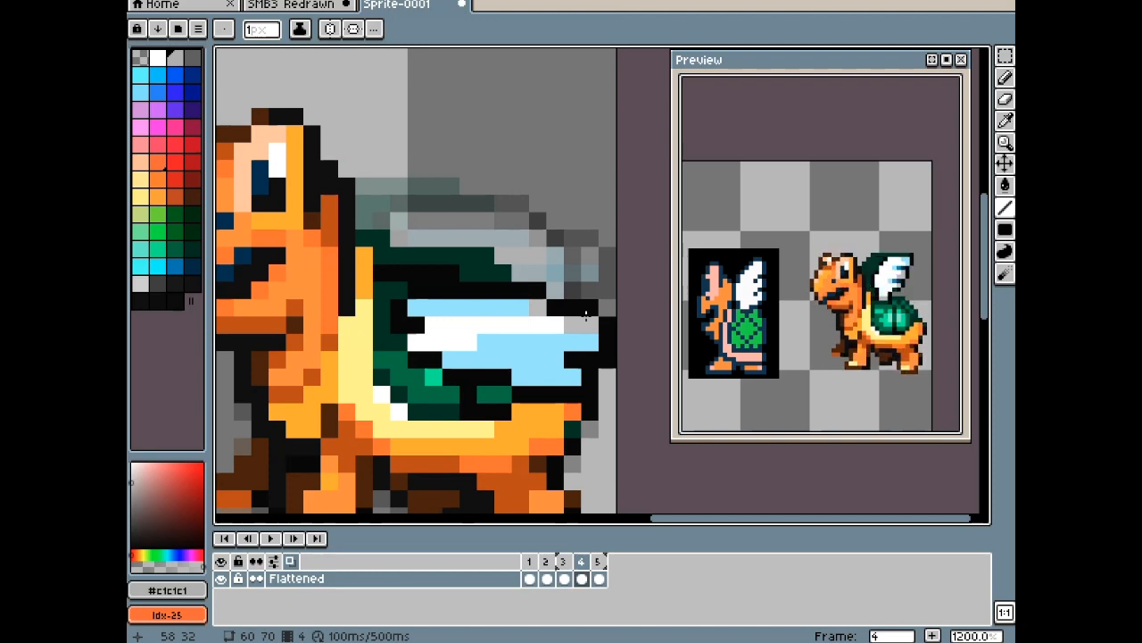
scroll(586, 314, down, 6)
scroll(811, 303, down, 2)
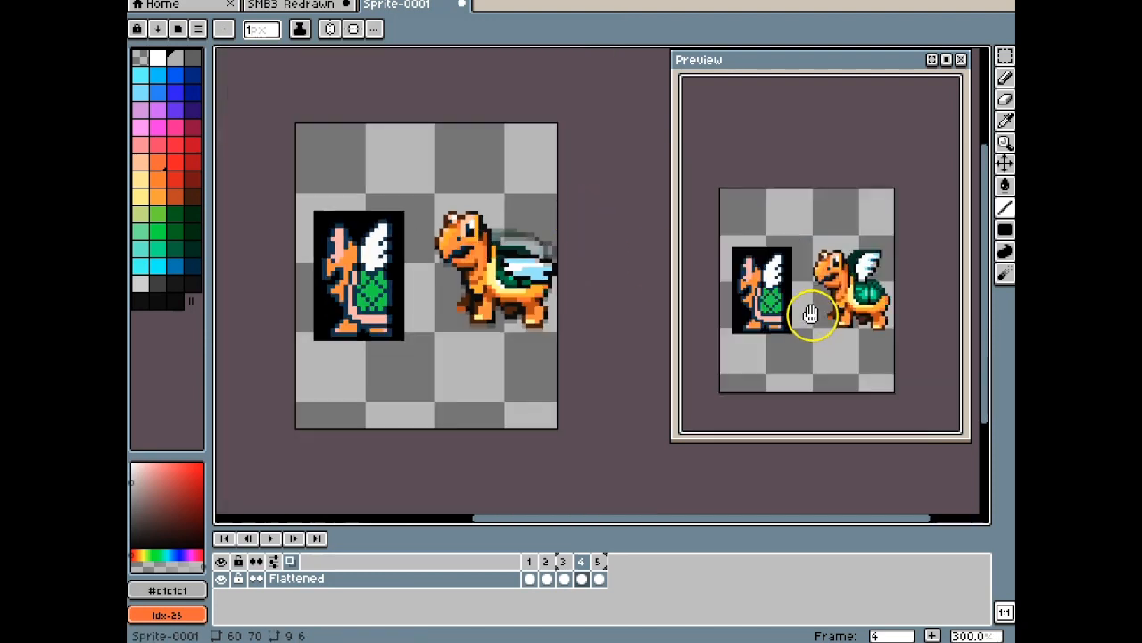
scroll(566, 286, up, 1)
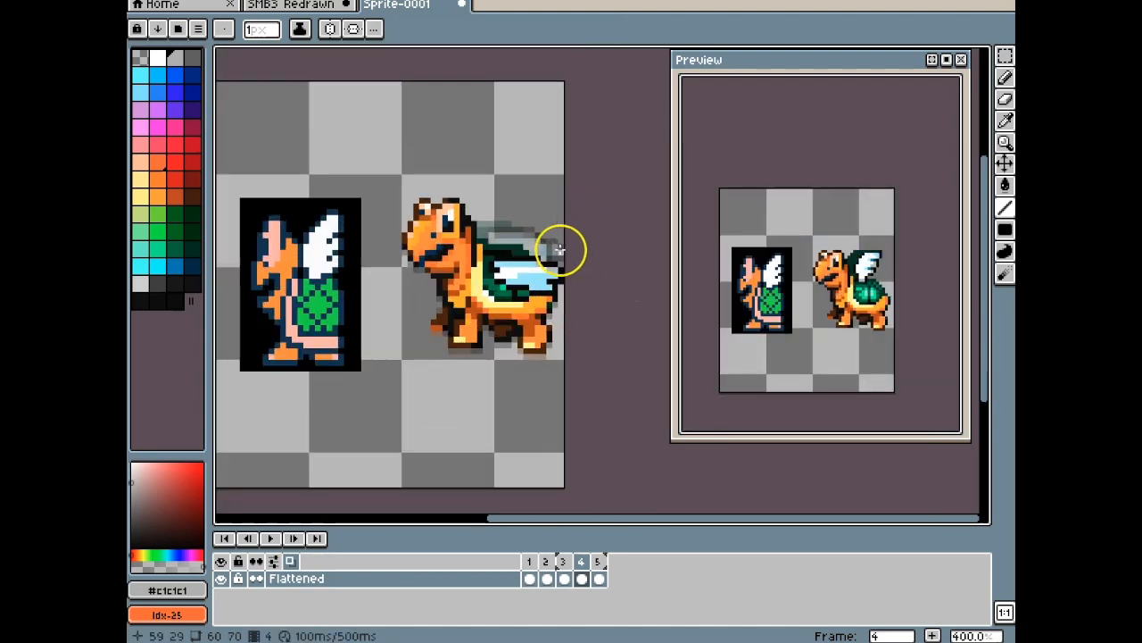
Try removing frame 5 from the sprite's animation
key(Right)
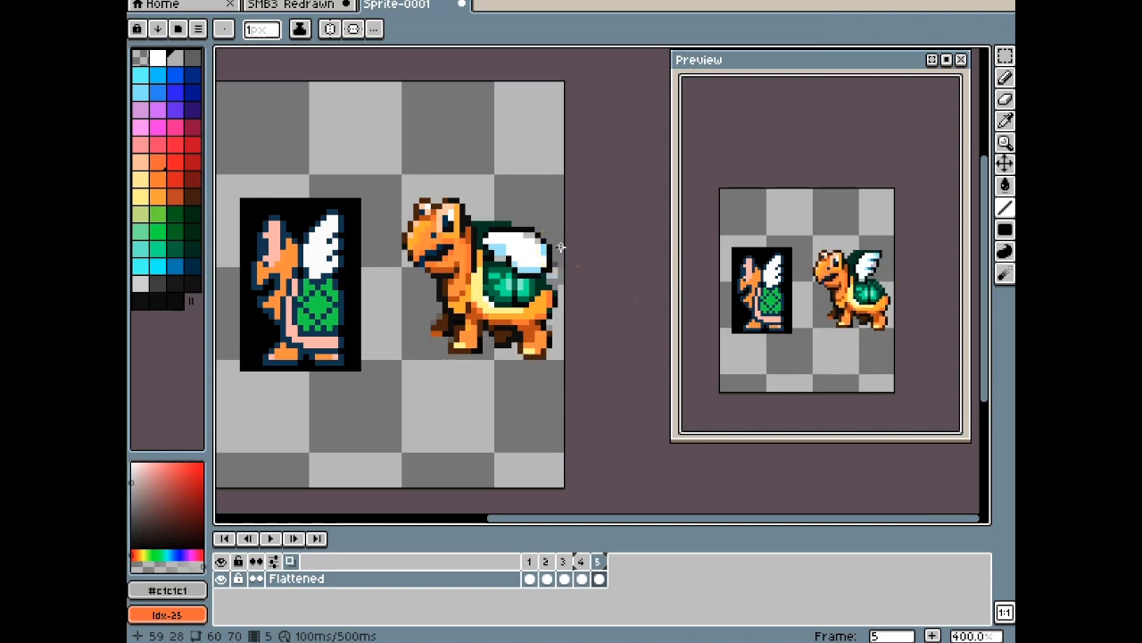
click(599, 562)
key(Delete)
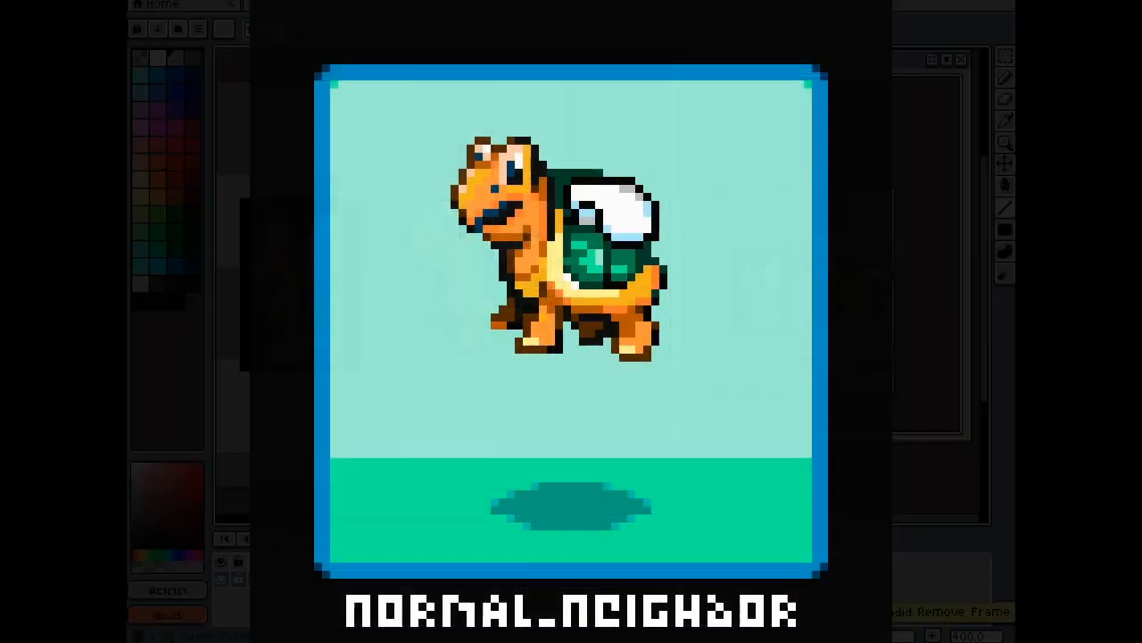